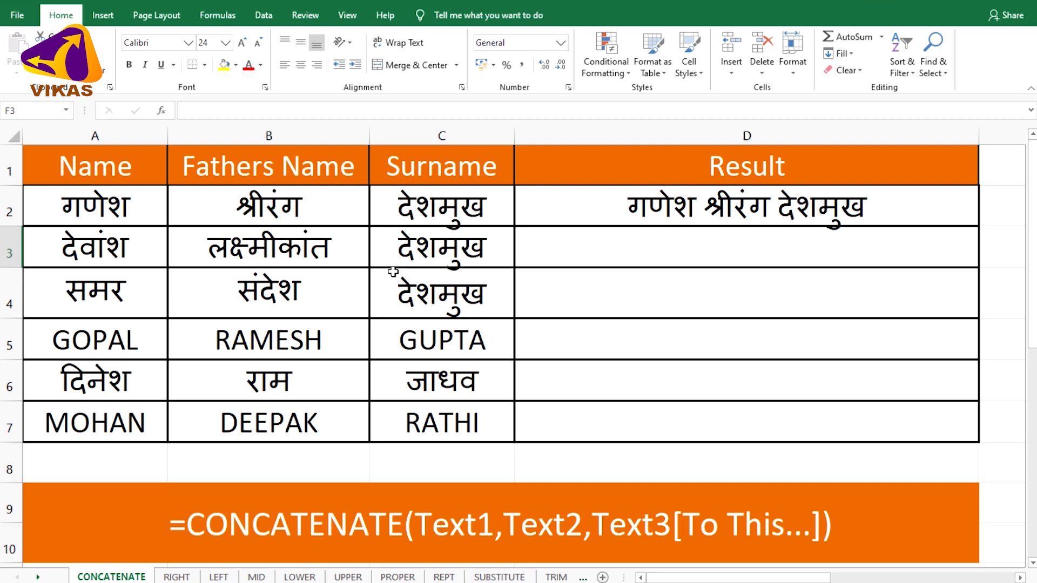
Enter the formula =CONCATENATE(A3,B3,C3) in cell D3 to join the name, father's name and surname without spaces
{"action": "left_click", "coordinate": [736, 246]}
{"action": "double_click", "coordinate": [737, 245]}
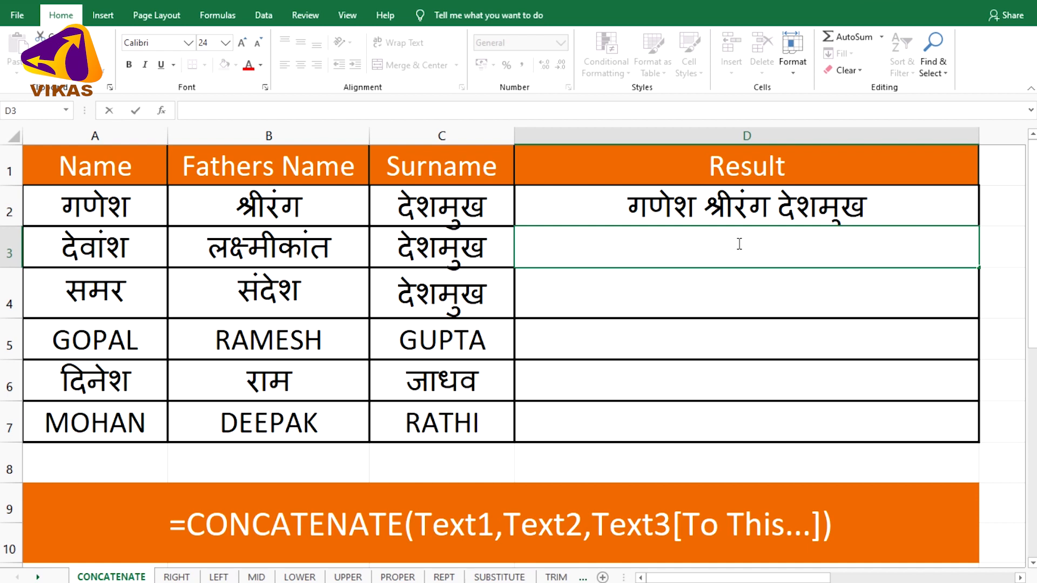
{"action": "type", "text": "="}
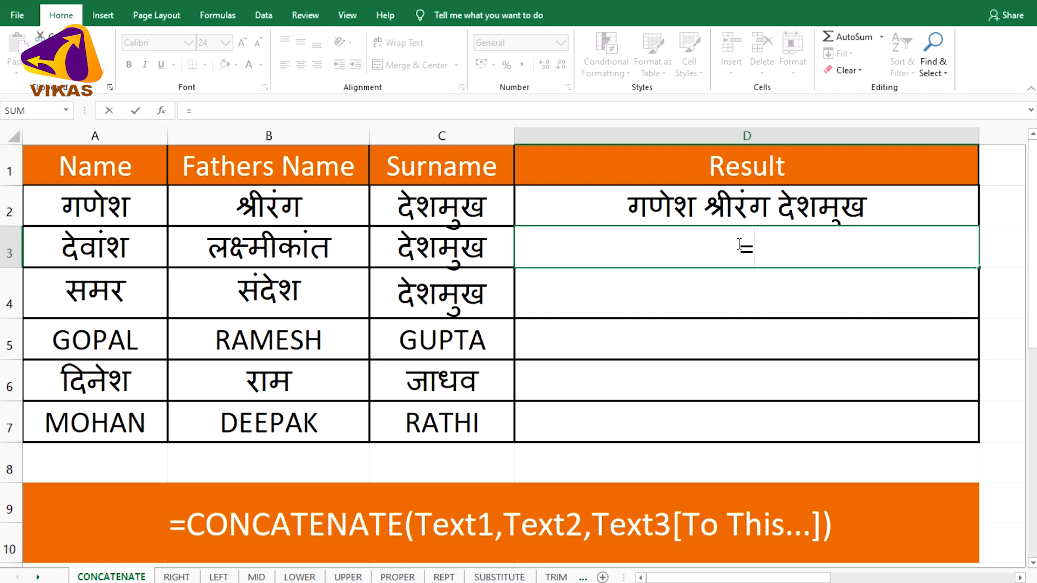
{"action": "type", "text": "con"}
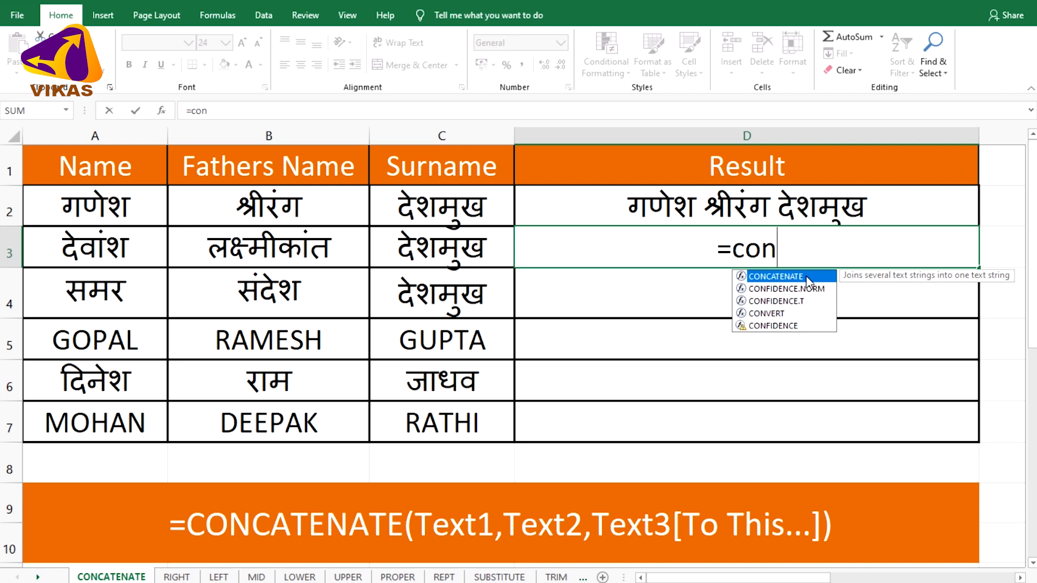
{"action": "double_click", "coordinate": [789, 278]}
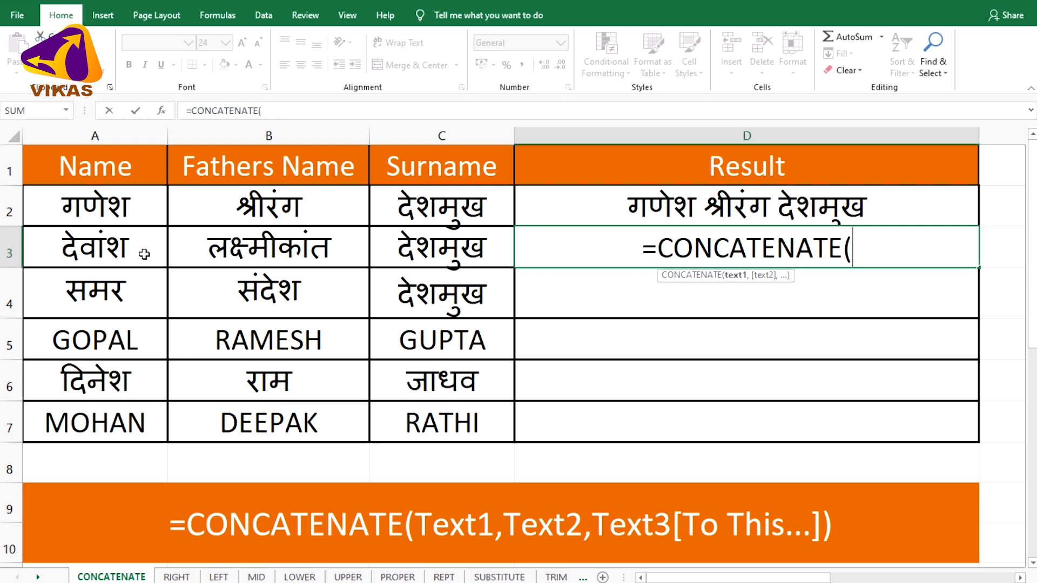
{"action": "left_click", "coordinate": [114, 247]}
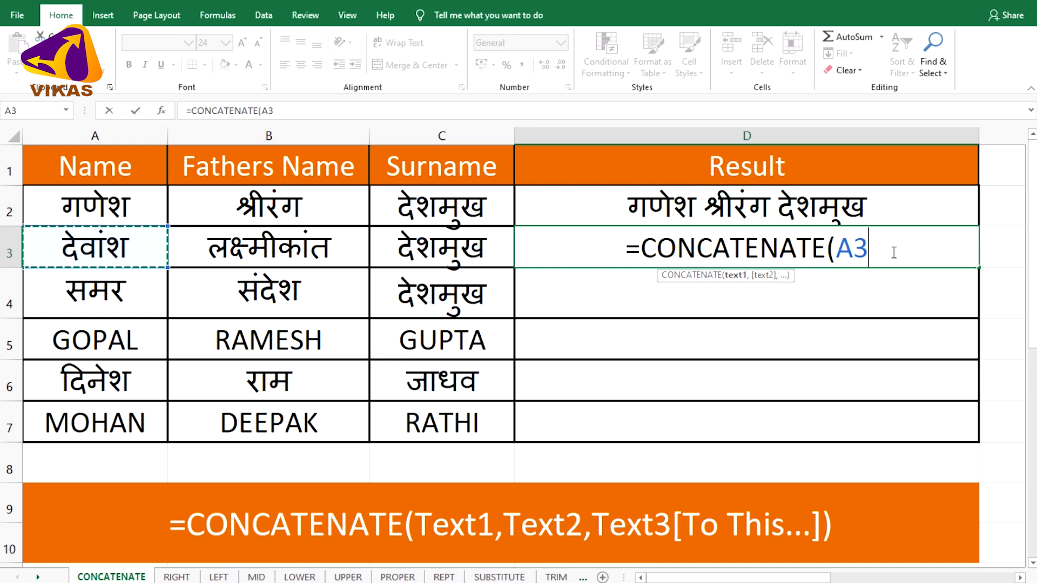
{"action": "type", "text": ","}
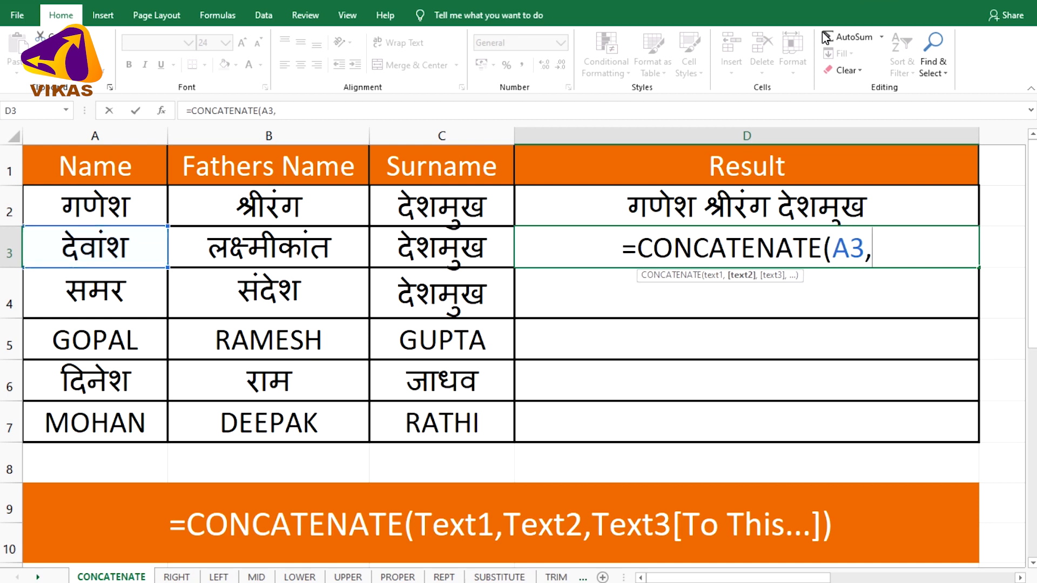
{"action": "left_click", "coordinate": [309, 243]}
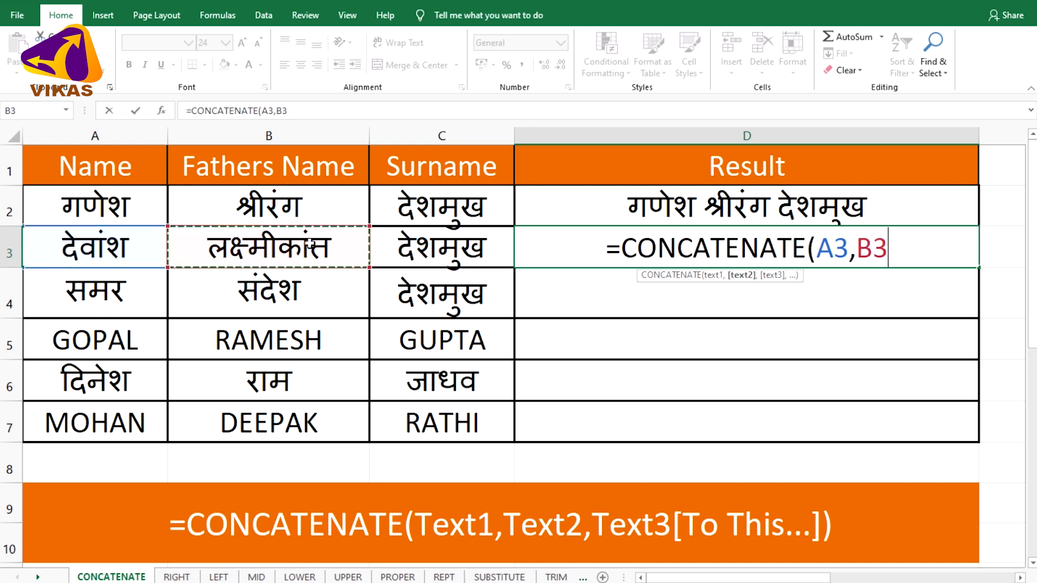
{"action": "type", "text": ","}
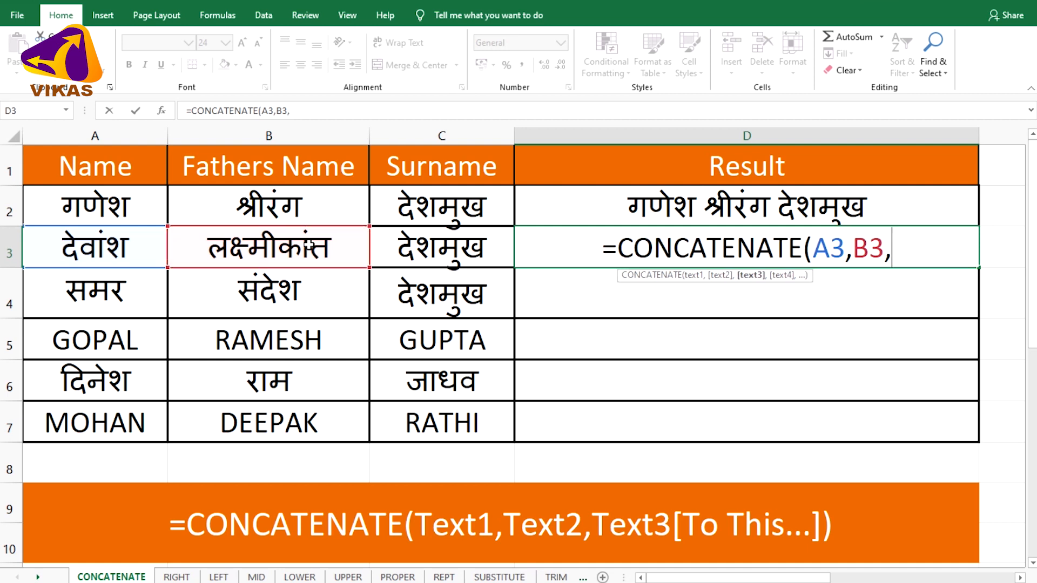
{"action": "left_click", "coordinate": [479, 248]}
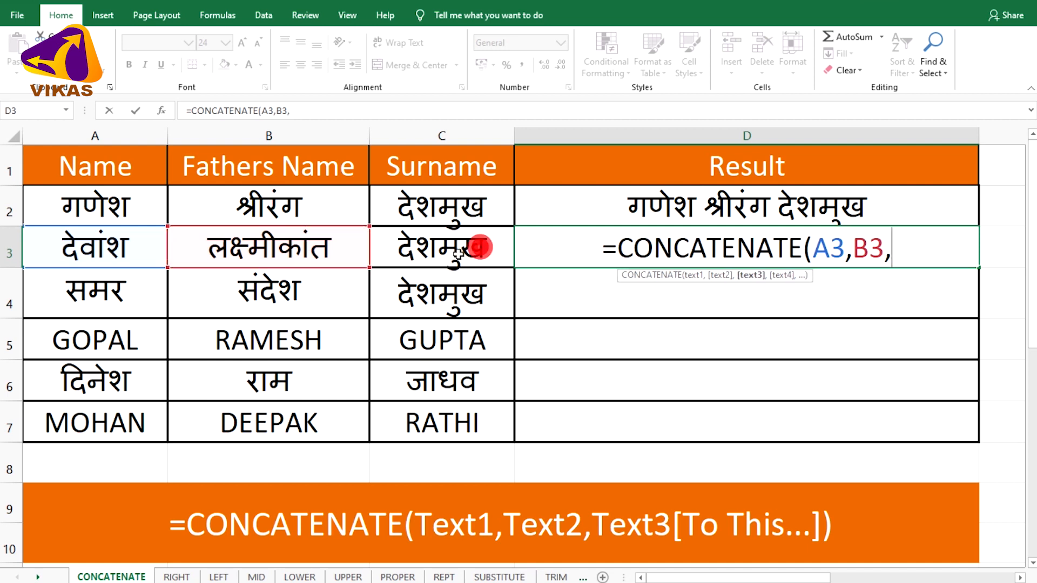
{"action": "left_click", "coordinate": [479, 247]}
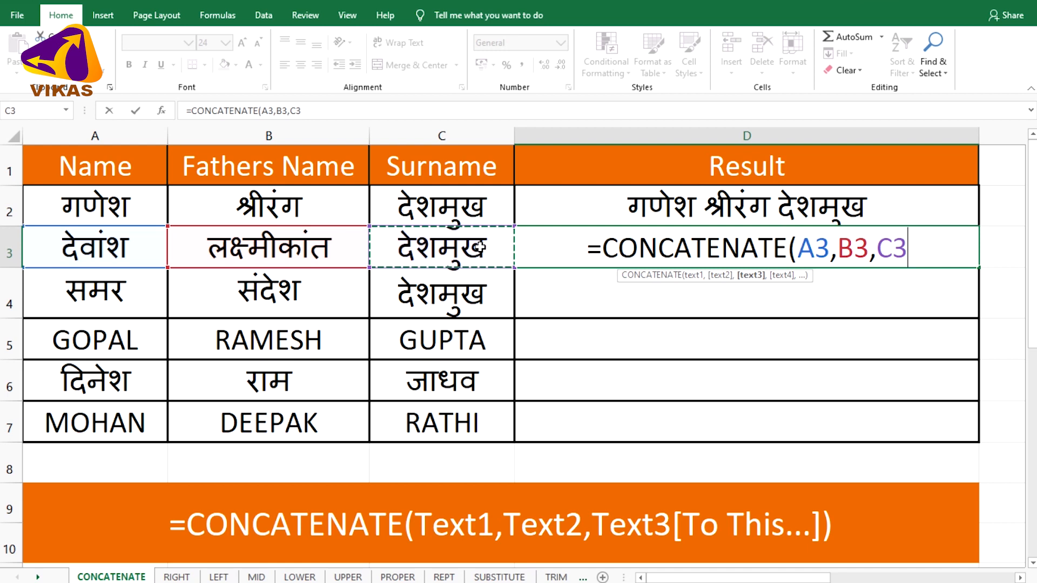
{"action": "type", "text": ")"}
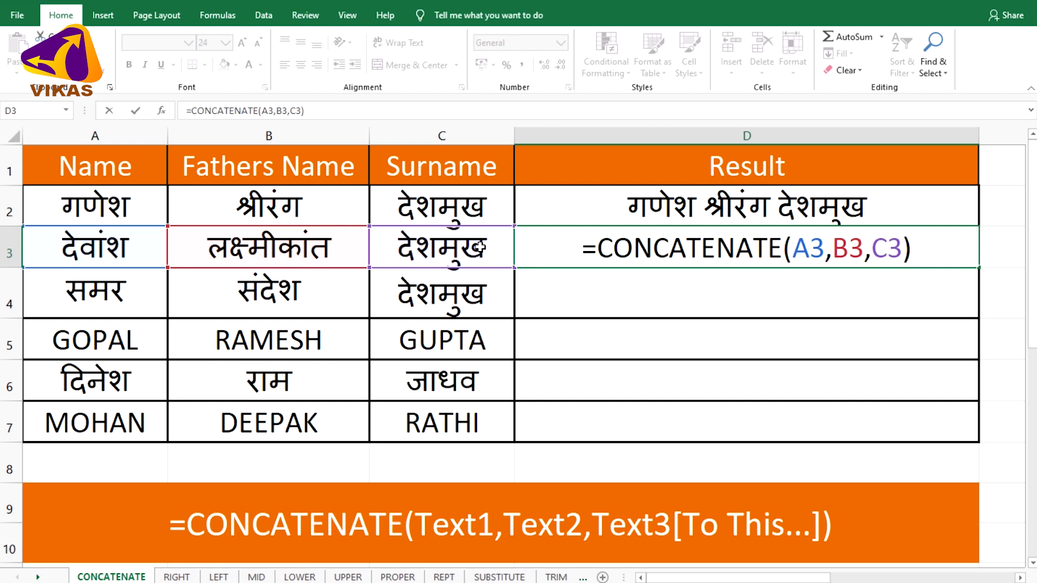
{"action": "key", "text": "Return"}
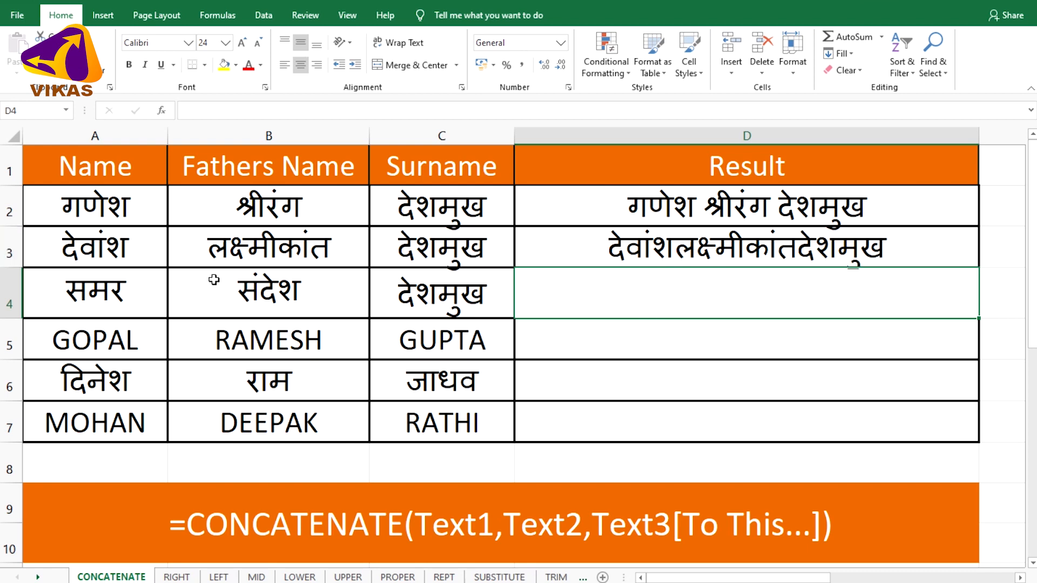
Begin a CONCATENATE formula in cell D4 with A4 as the first text and a quoted space " " as the second
{"action": "left_click", "coordinate": [770, 293]}
{"action": "double_click", "coordinate": [770, 294]}
{"action": "type", "text": "="}
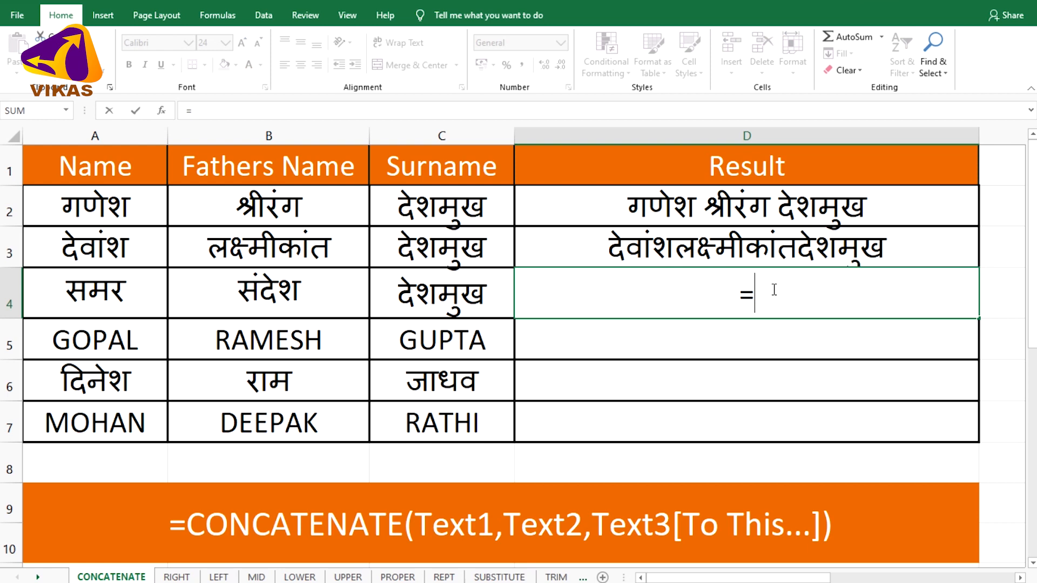
{"action": "type", "text": "c"}
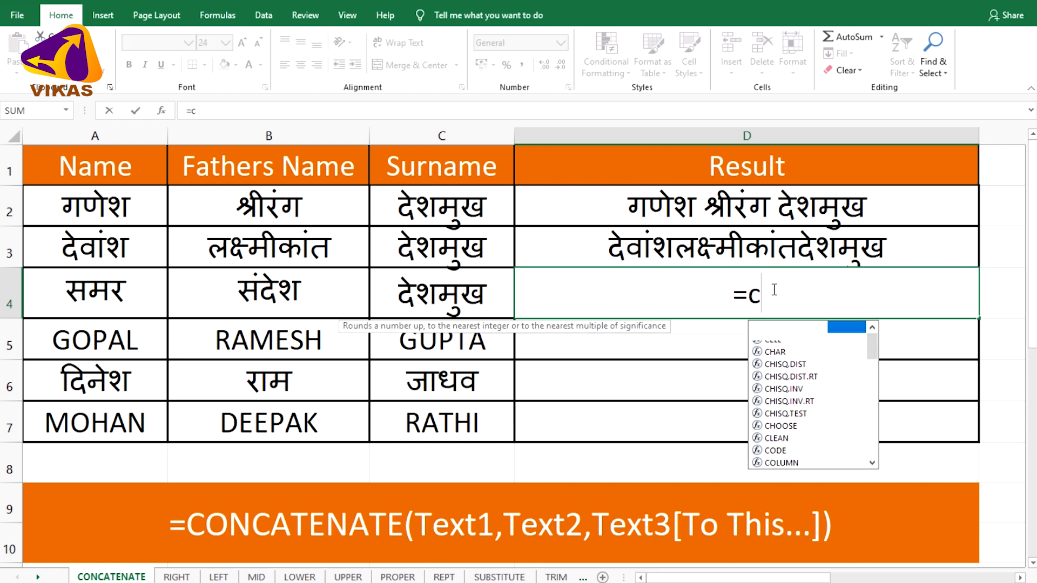
{"action": "type", "text": "on"}
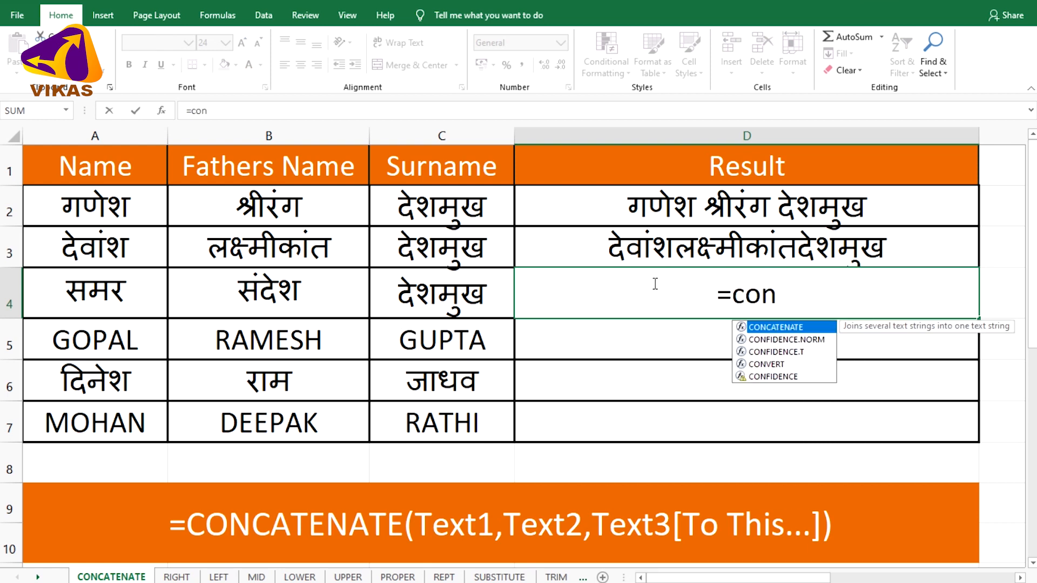
{"action": "left_click", "coordinate": [799, 327]}
{"action": "double_click", "coordinate": [800, 326]}
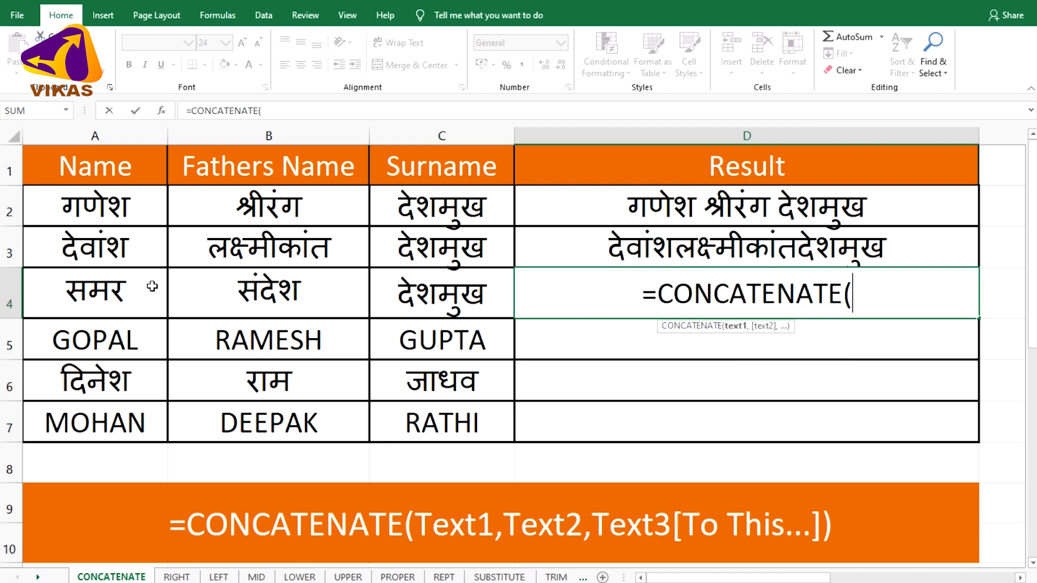
{"action": "left_click", "coordinate": [102, 295]}
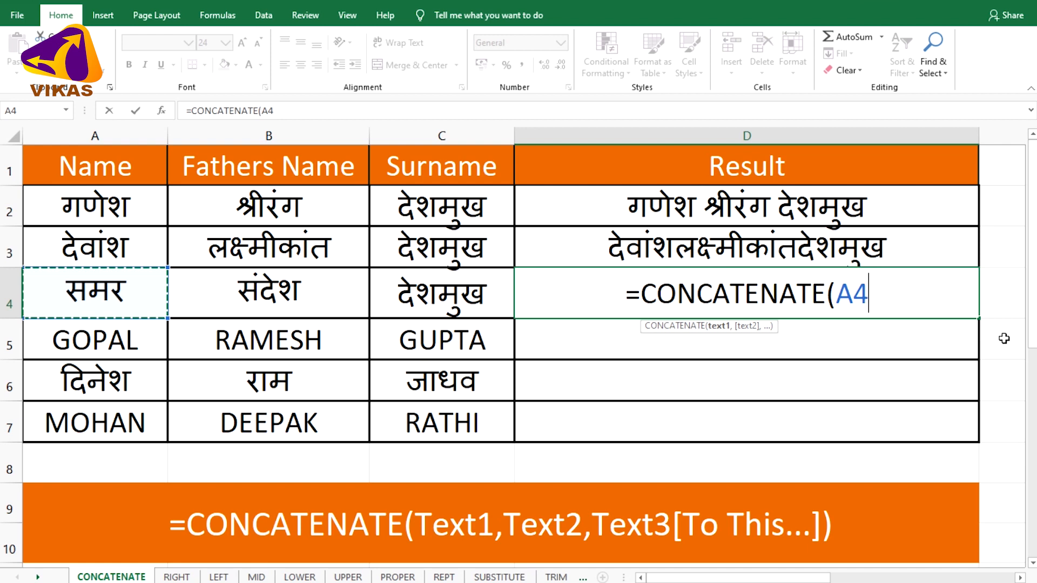
{"action": "type", "text": ","}
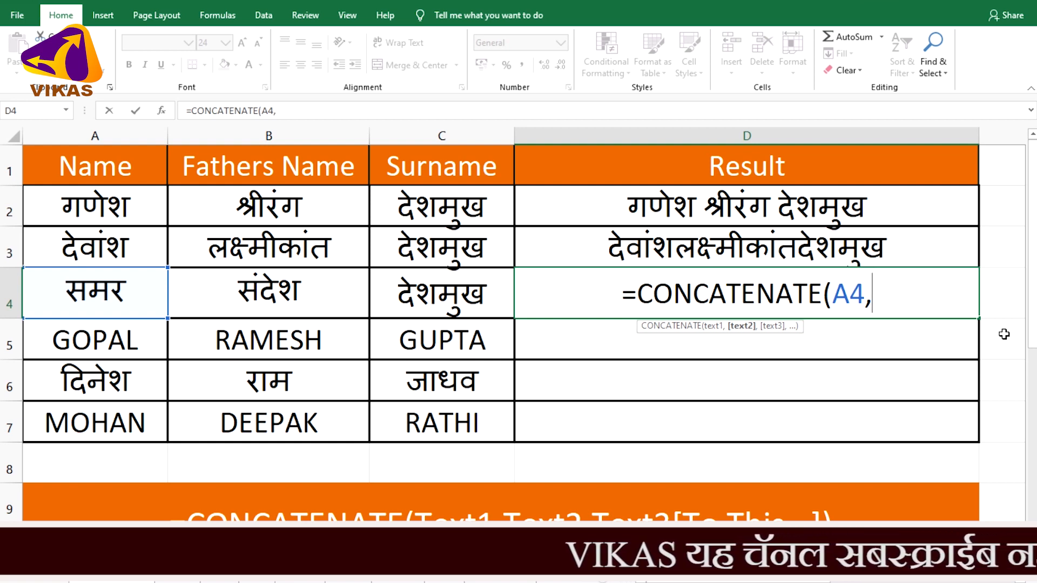
{"action": "type", "text": "\""}
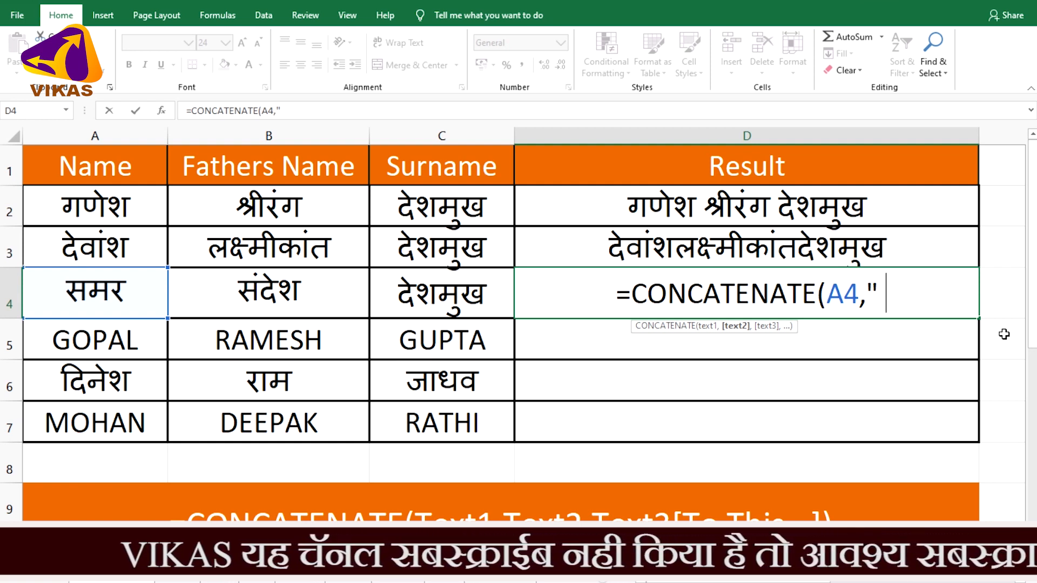
{"action": "type", "text": " \""}
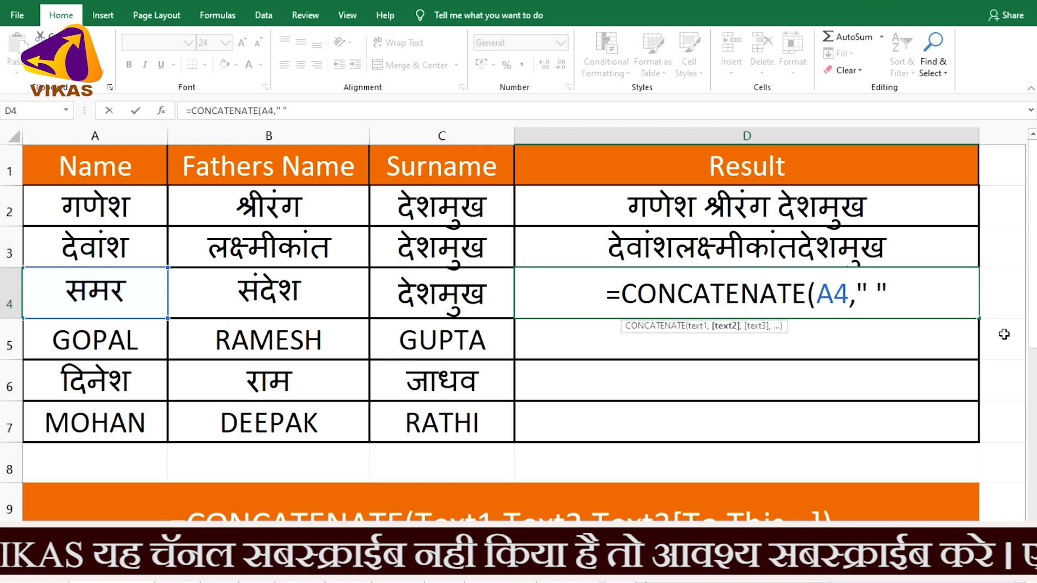
{"action": "type", "text": ","}
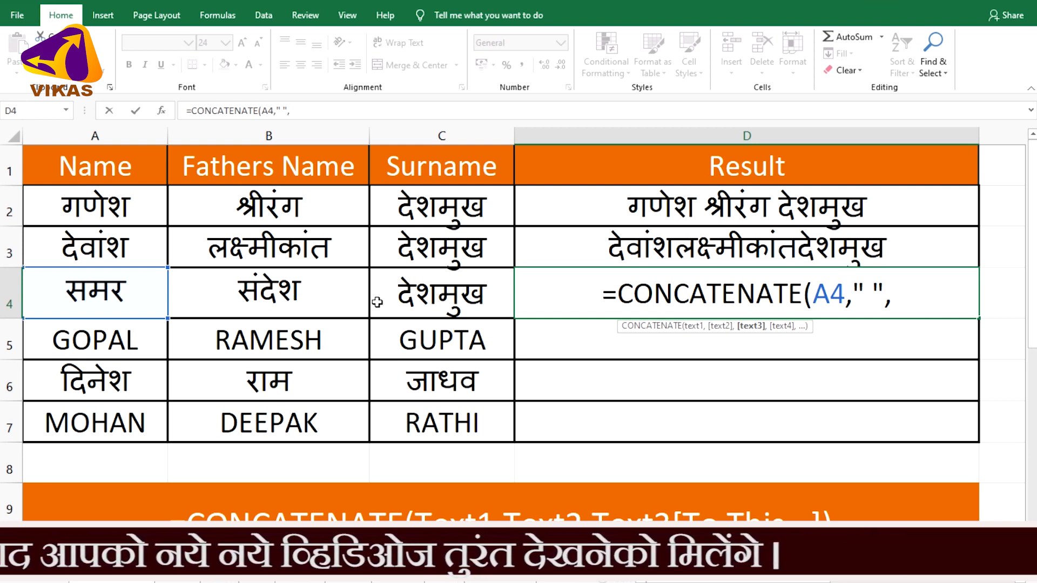
Complete the D4 formula with B4, a quoted space and C4 so it reads =CONCATENATE(A4," ",B4," ",C4)
{"action": "left_click", "coordinate": [277, 291]}
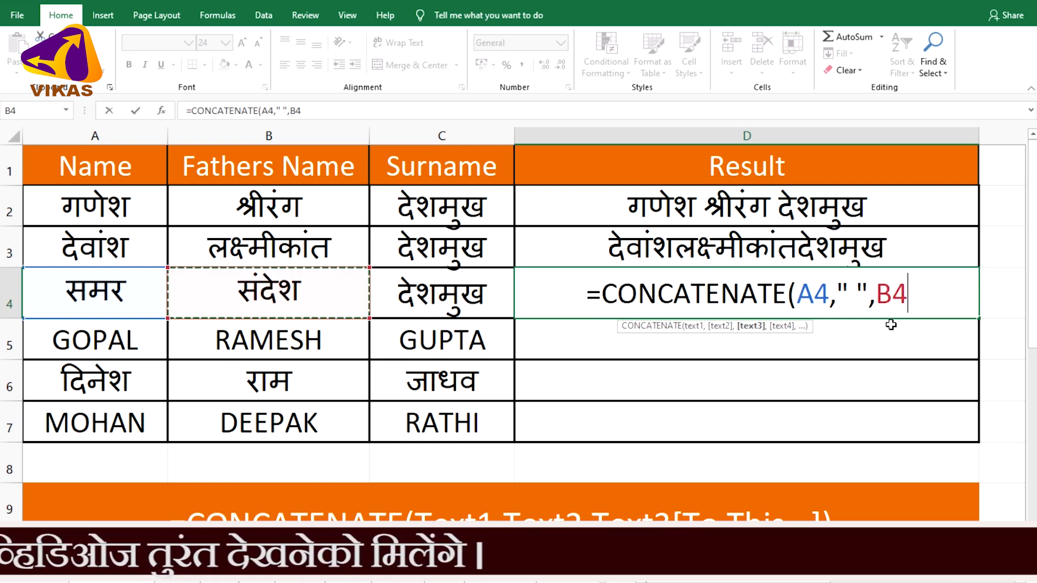
{"action": "type", "text": ","}
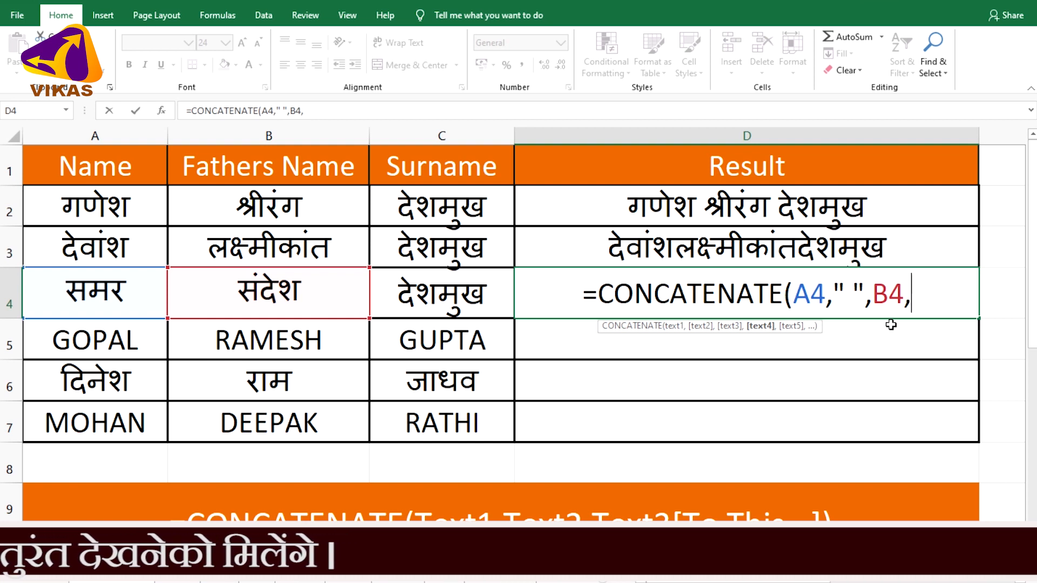
{"action": "type", "text": "\""}
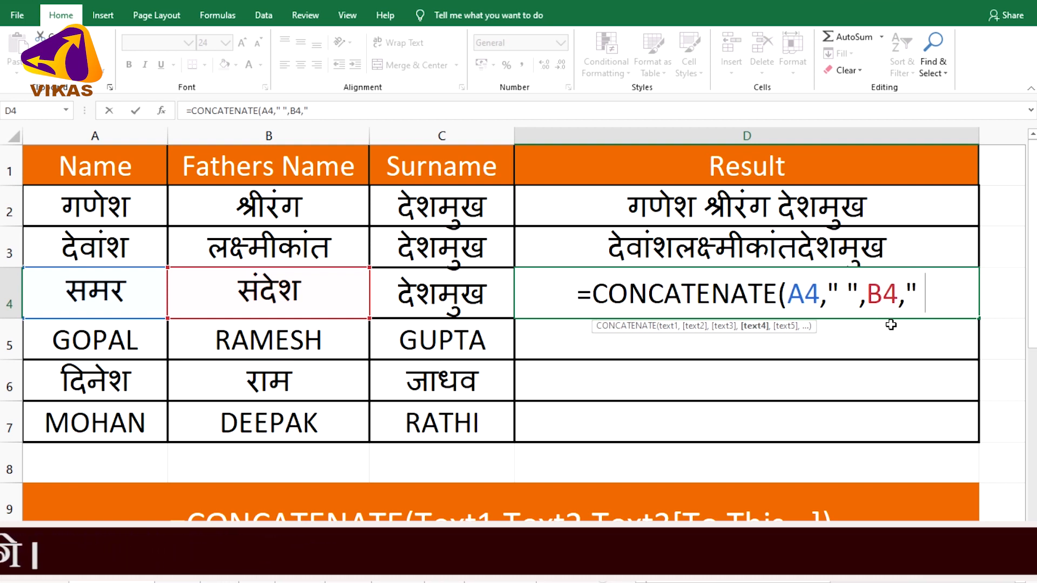
{"action": "type", "text": " \")"}
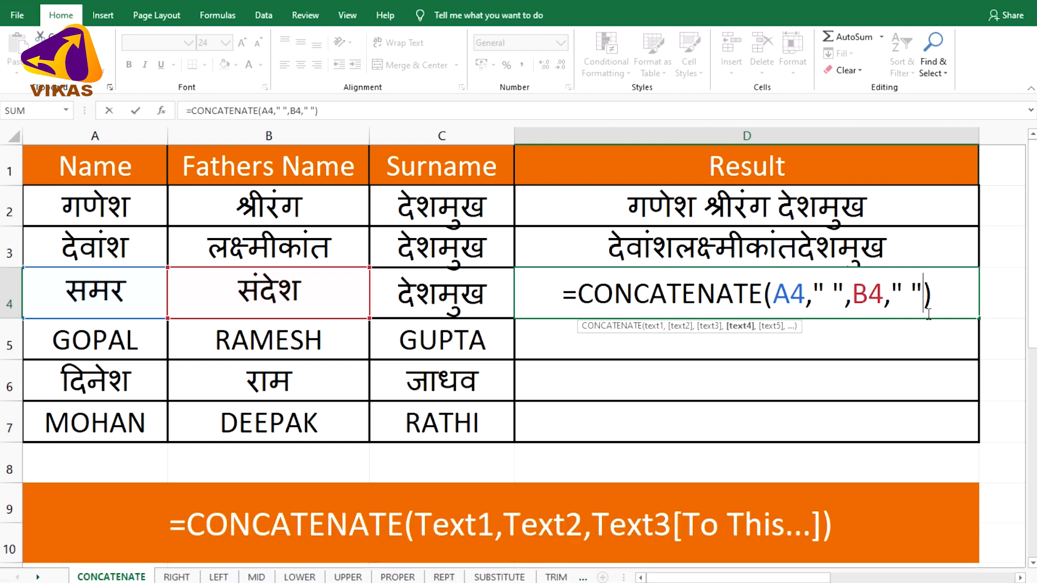
{"action": "type", "text": ","}
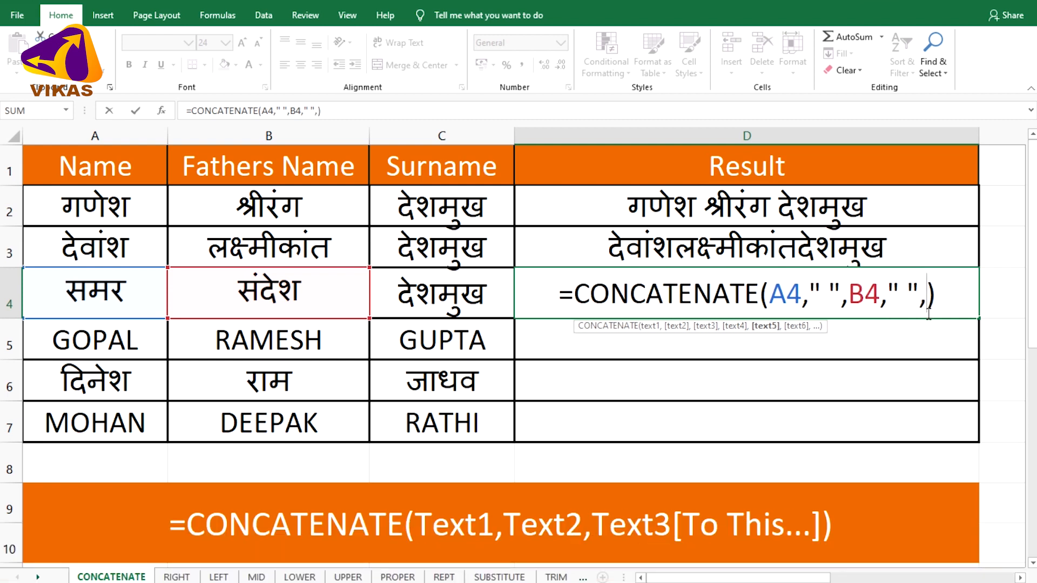
{"action": "left_click", "coordinate": [461, 290]}
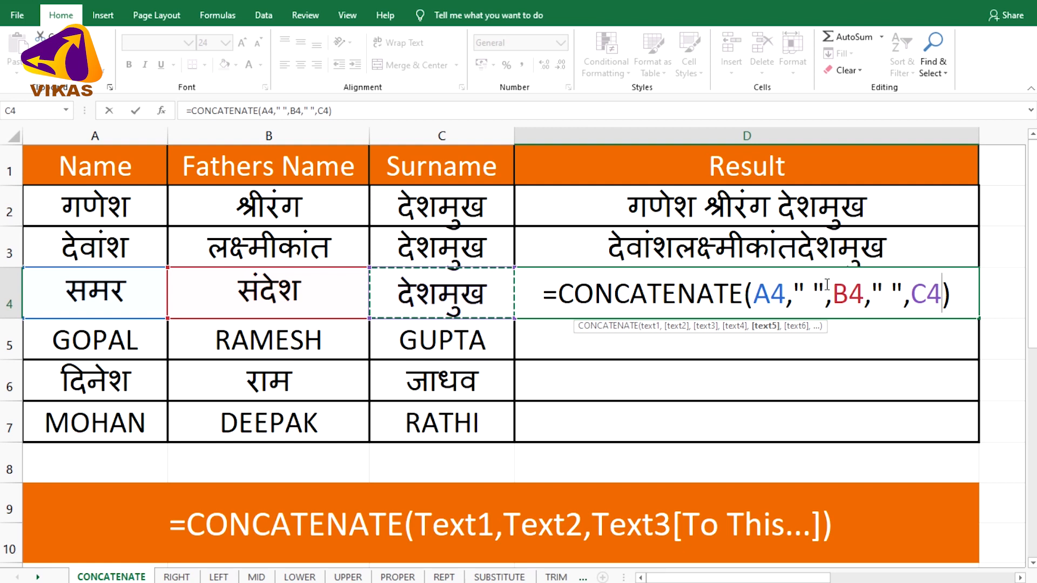
{"action": "left_click", "coordinate": [950, 300]}
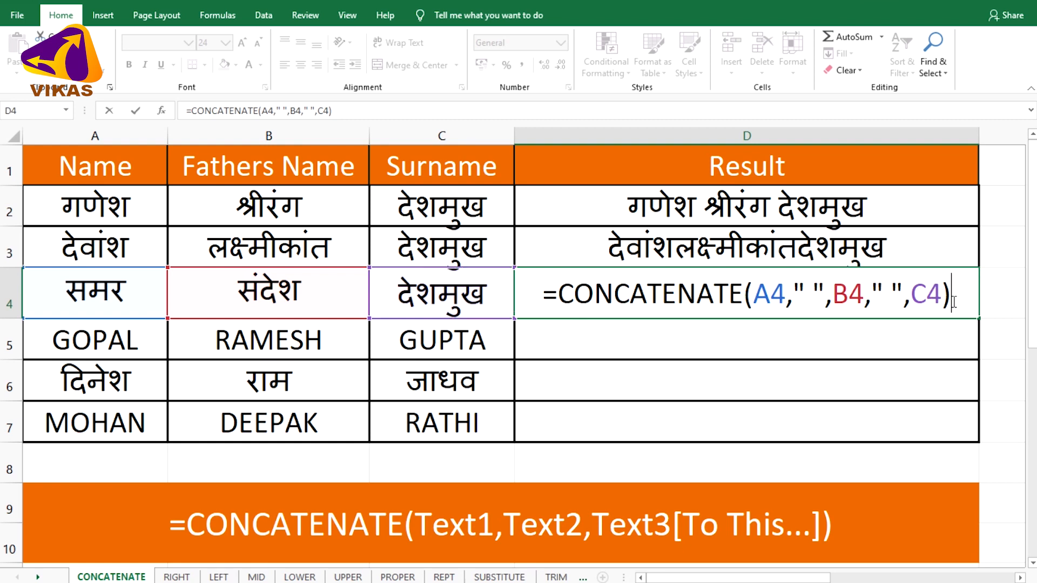
{"action": "type", "text": ")"}
{"action": "key", "text": "Return"}
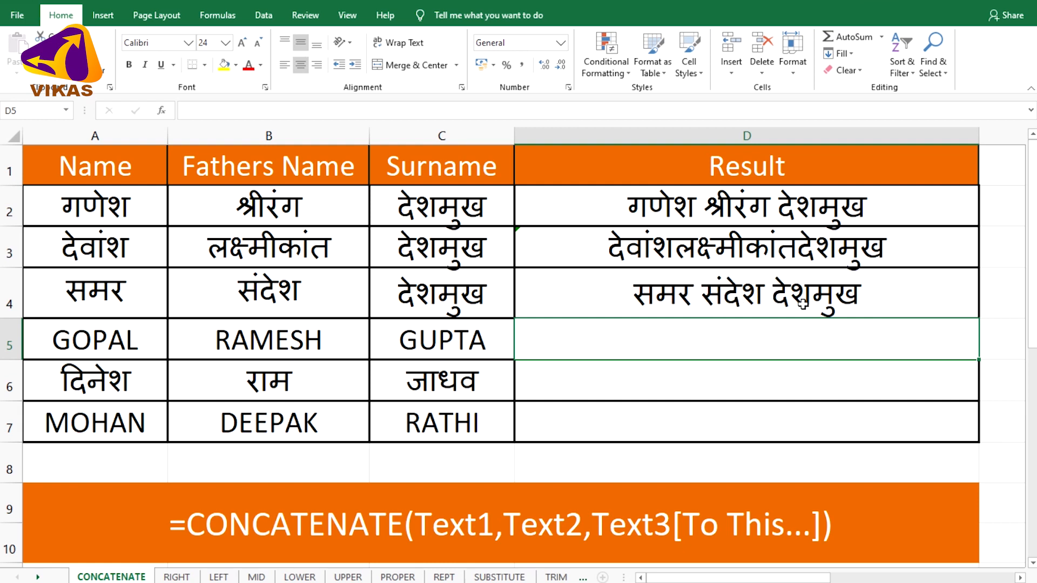
Fill the spaced CONCATENATE formula from cell D4 down through D7
{"action": "left_click", "coordinate": [913, 296]}
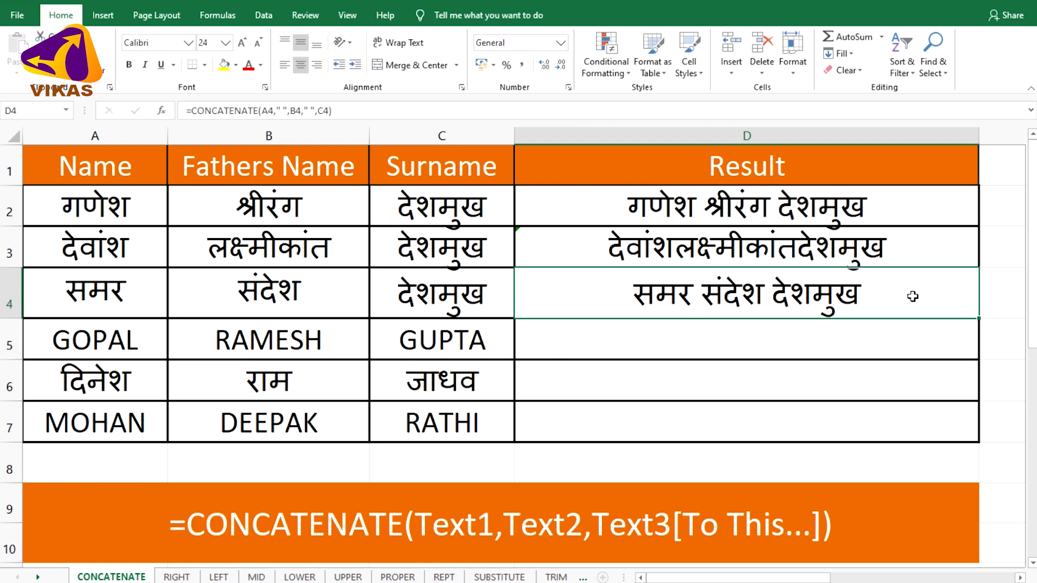
{"action": "left_click_drag", "start_coordinate": [979, 318], "coordinate": [975, 436]}
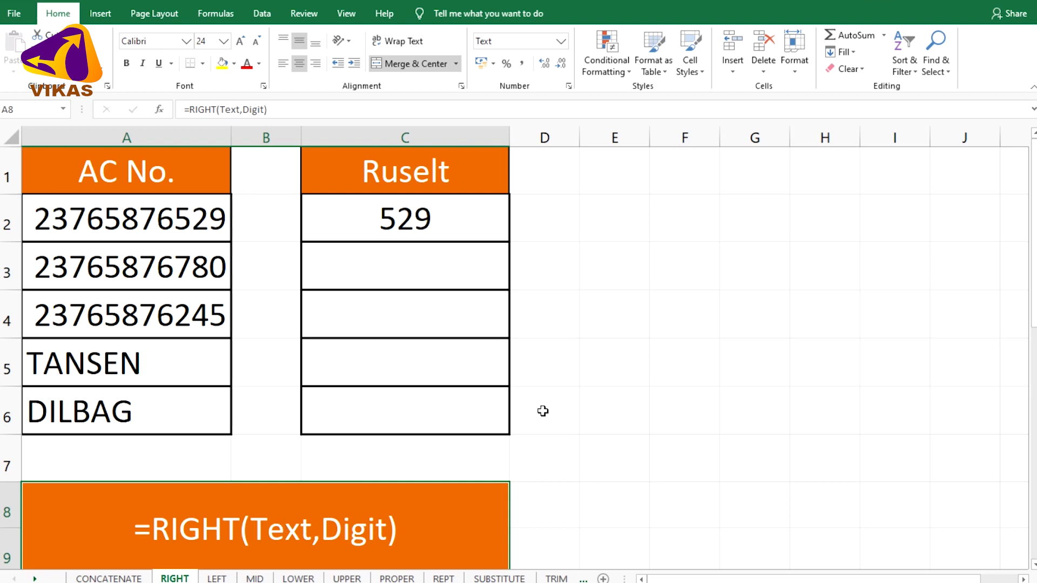
Enter the formula =RIGHT(A3,3) in cell C3 of the RIGHT sheet and fill it down through C6
{"action": "double_click", "coordinate": [399, 270]}
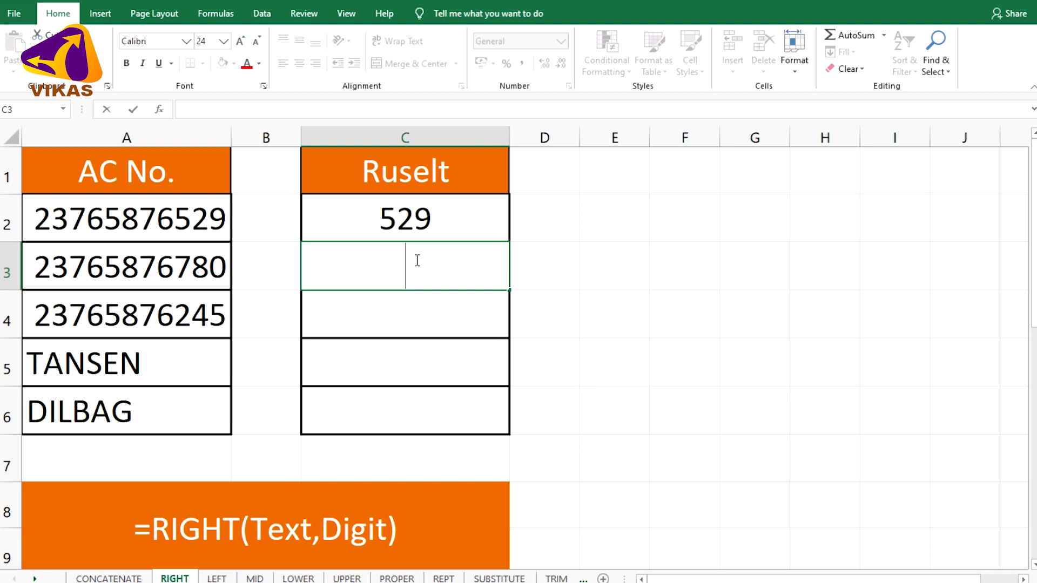
{"action": "type", "text": "="}
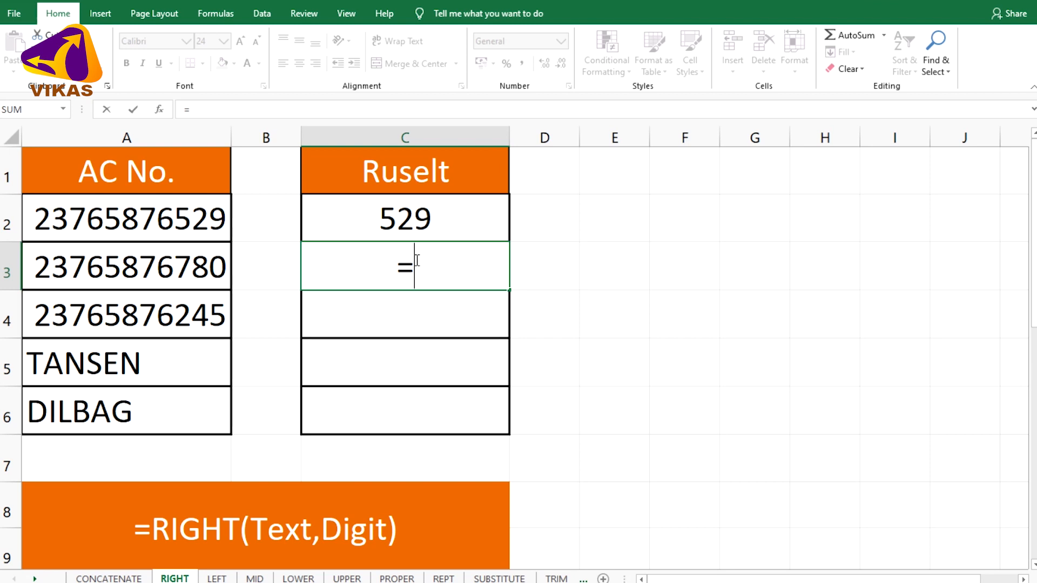
{"action": "type", "text": "r"}
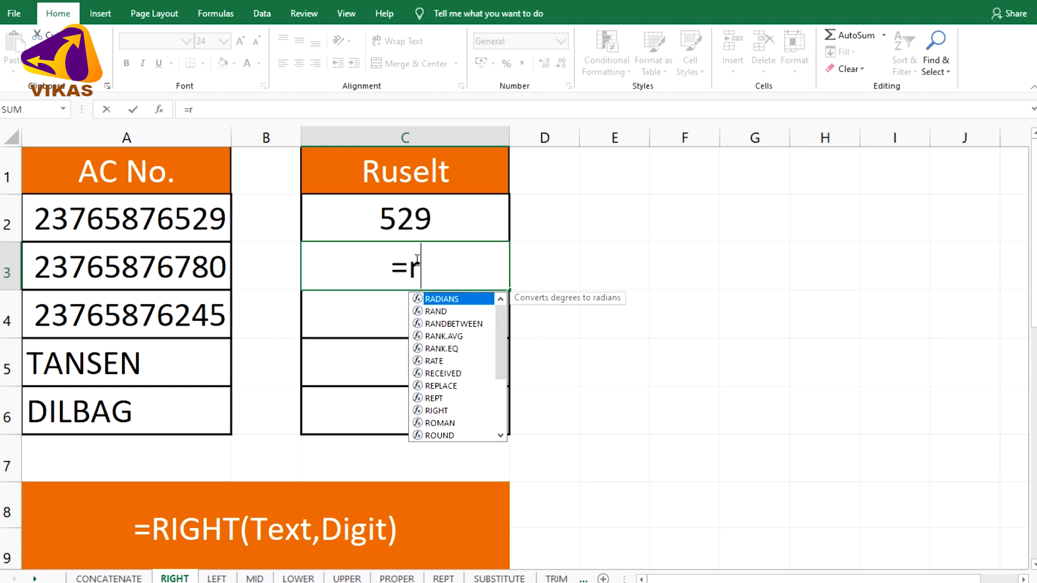
{"action": "key", "text": "BackSpace"}
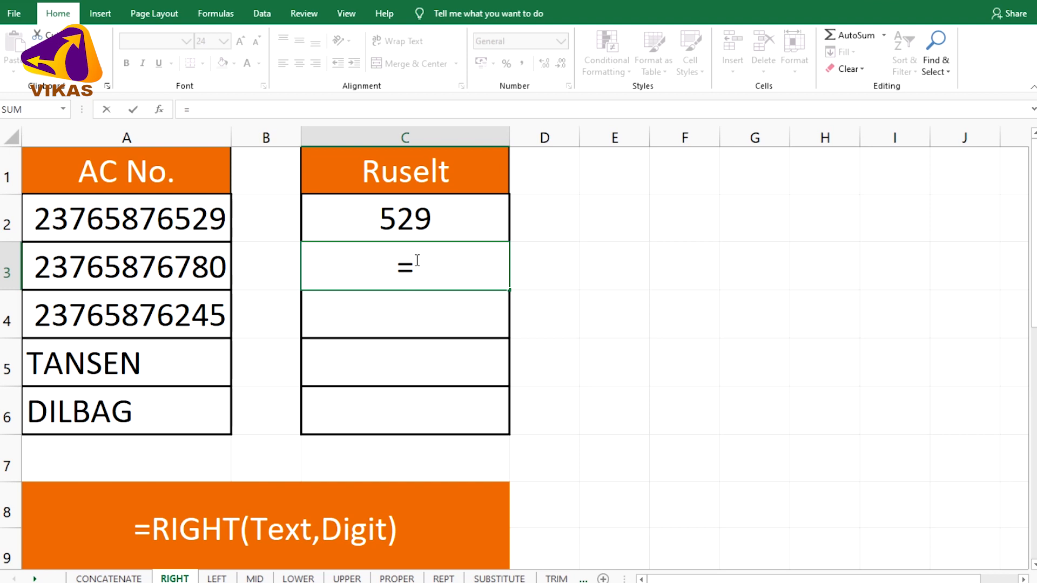
{"action": "type", "text": "rIGHT"}
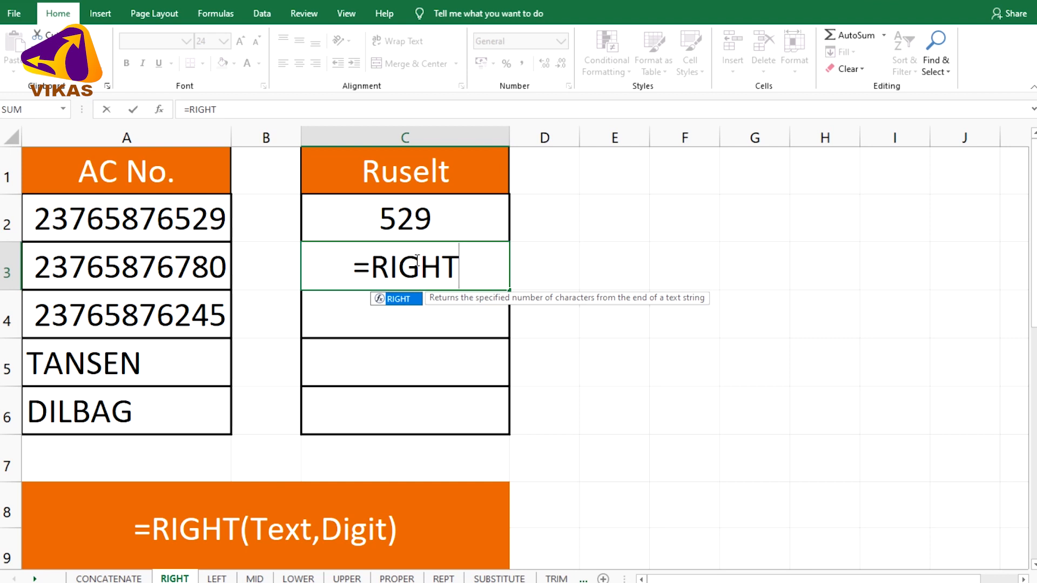
{"action": "type", "text": "("}
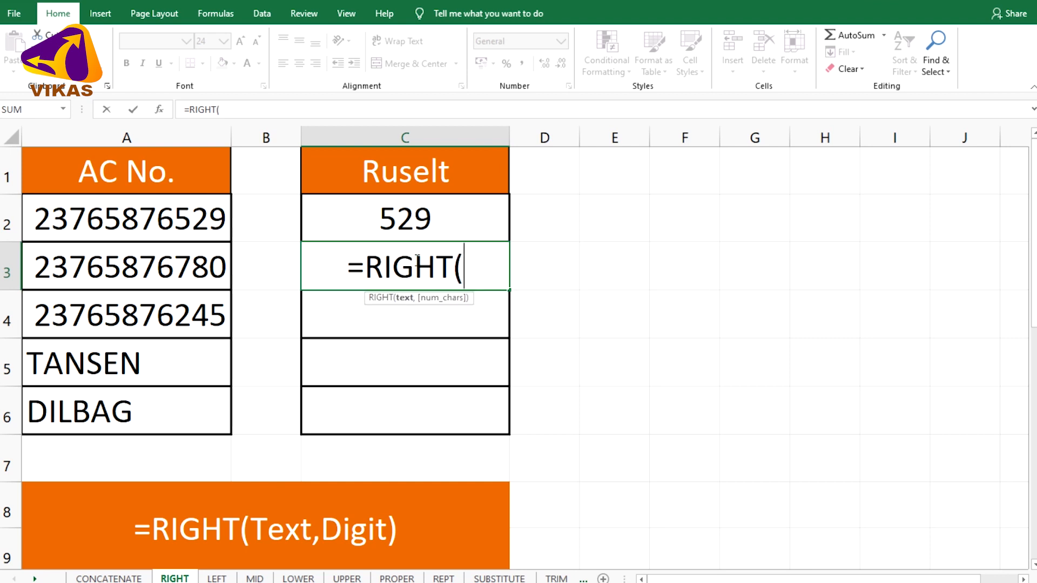
{"action": "left_click", "coordinate": [155, 269]}
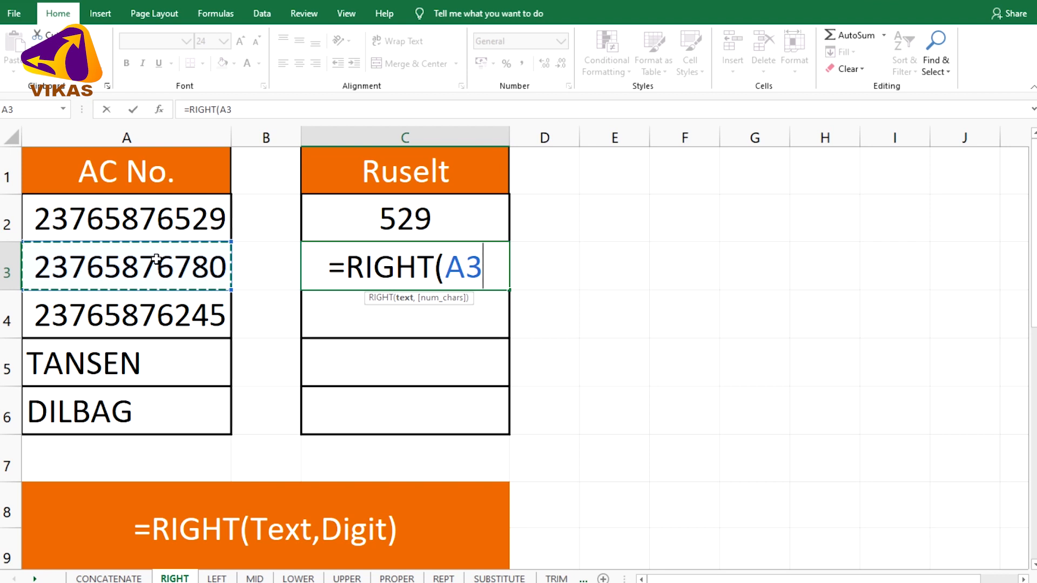
{"action": "type", "text": ","}
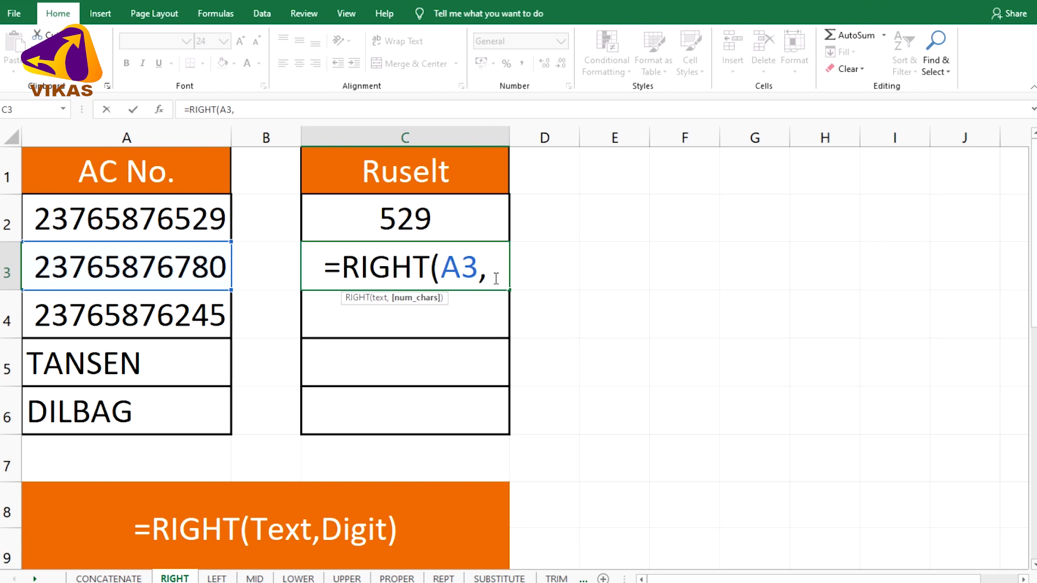
{"action": "type", "text": "3"}
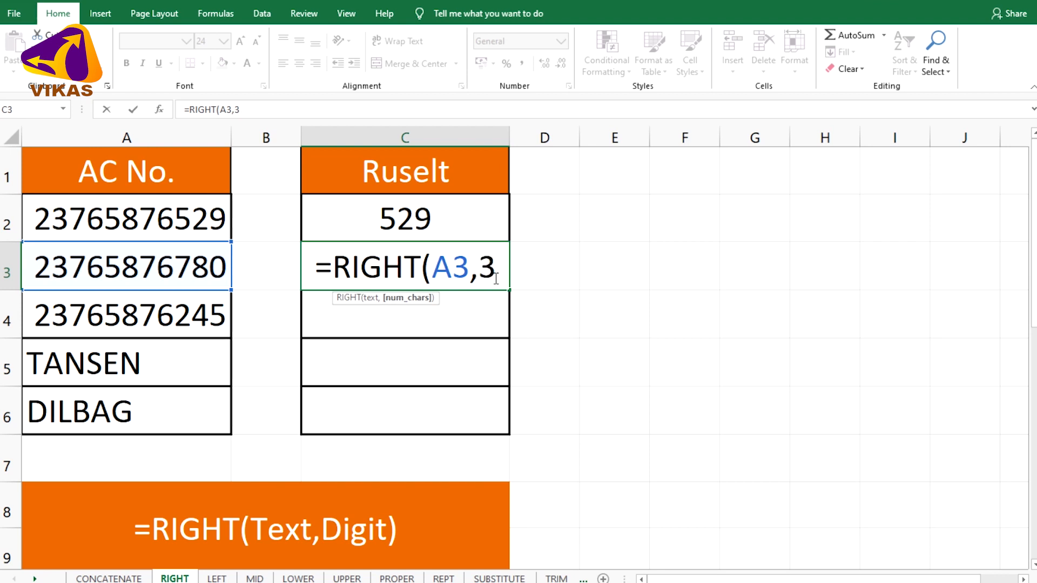
{"action": "type", "text": ")"}
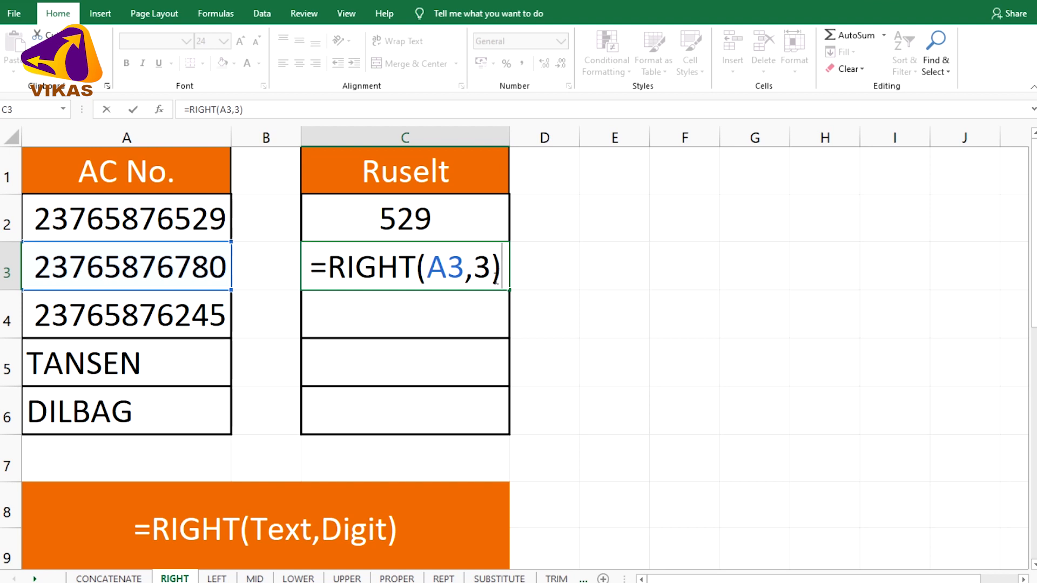
{"action": "key", "text": "Return"}
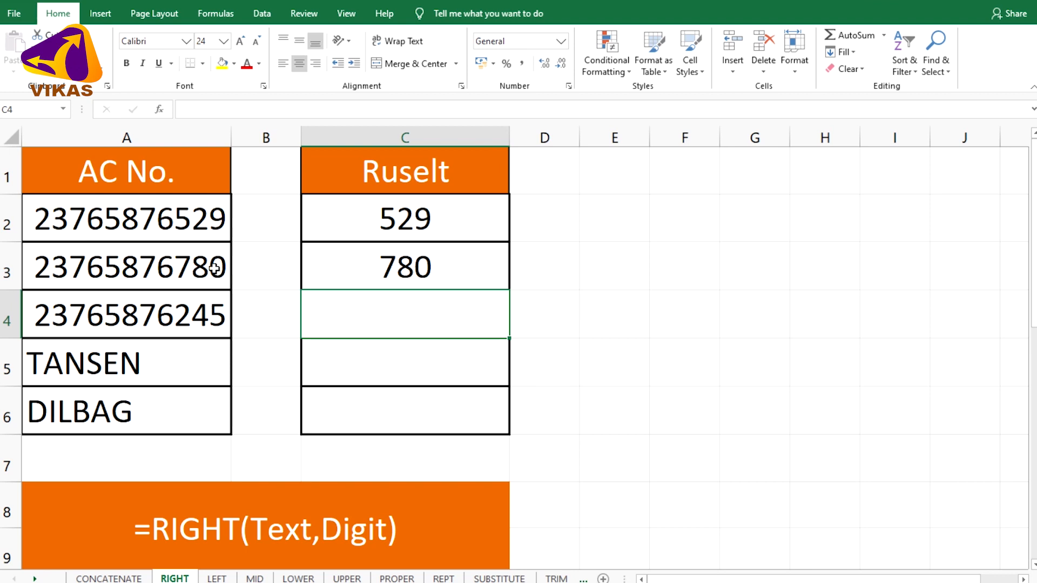
{"action": "left_click", "coordinate": [478, 276]}
{"action": "left_click_drag", "start_coordinate": [509, 291], "coordinate": [507, 427]}
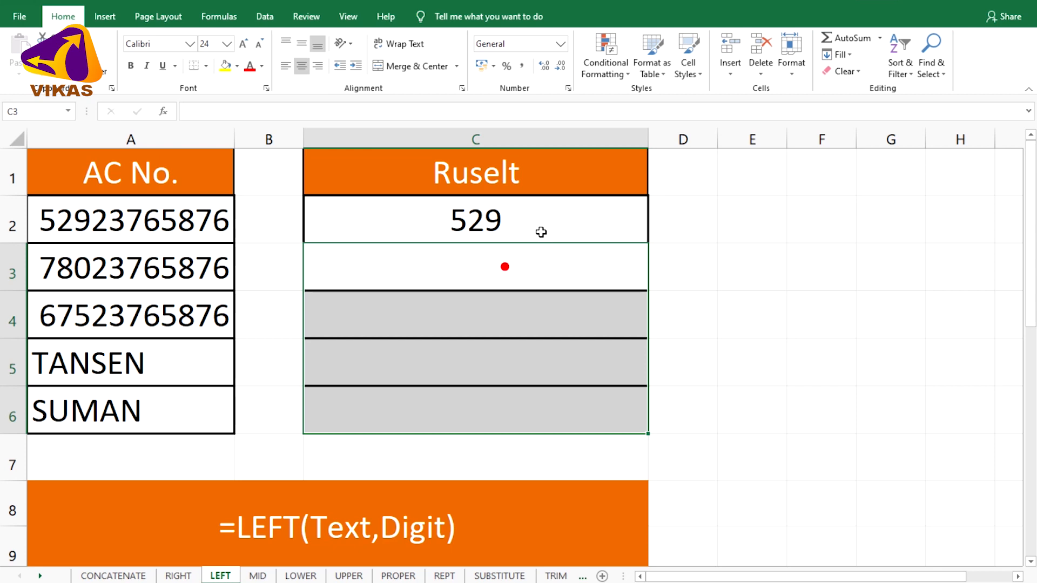
Enter the formula =LEFT(A3,4) in cell C3 of the LEFT sheet and fill it down through C6
{"action": "double_click", "coordinate": [504, 267]}
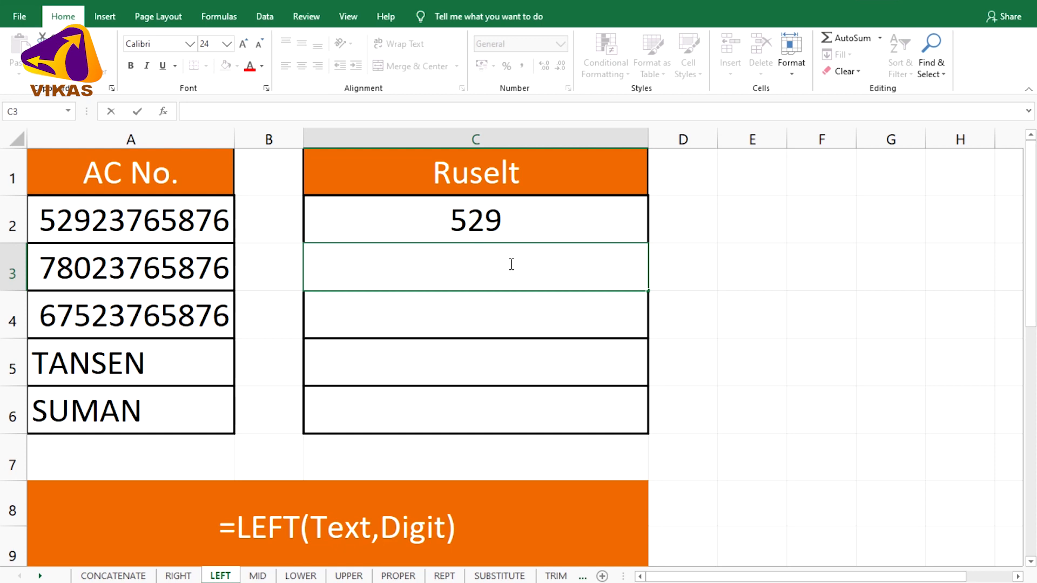
{"action": "type", "text": "="}
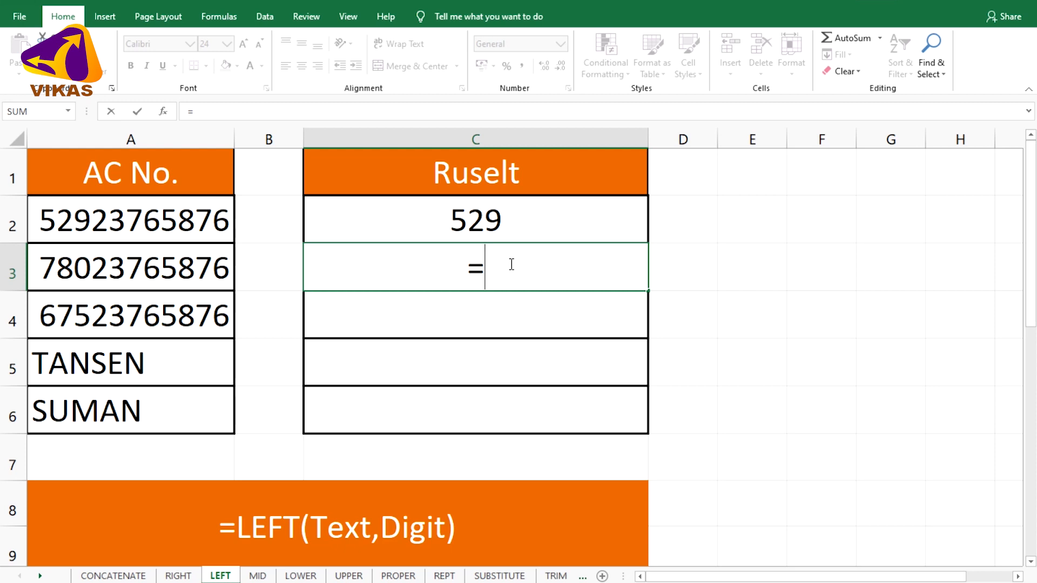
{"action": "type", "text": "LEFT"}
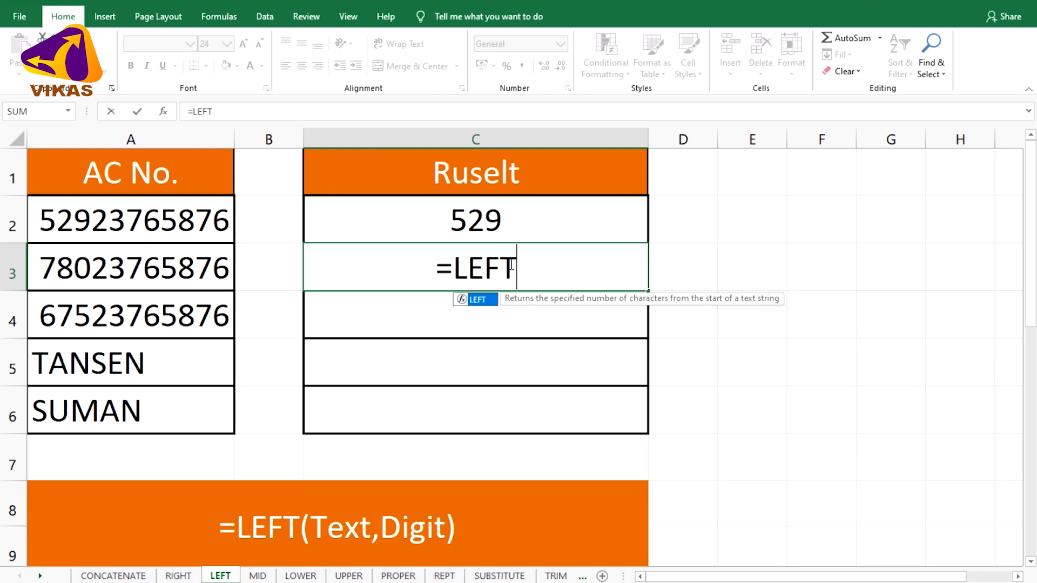
{"action": "type", "text": "("}
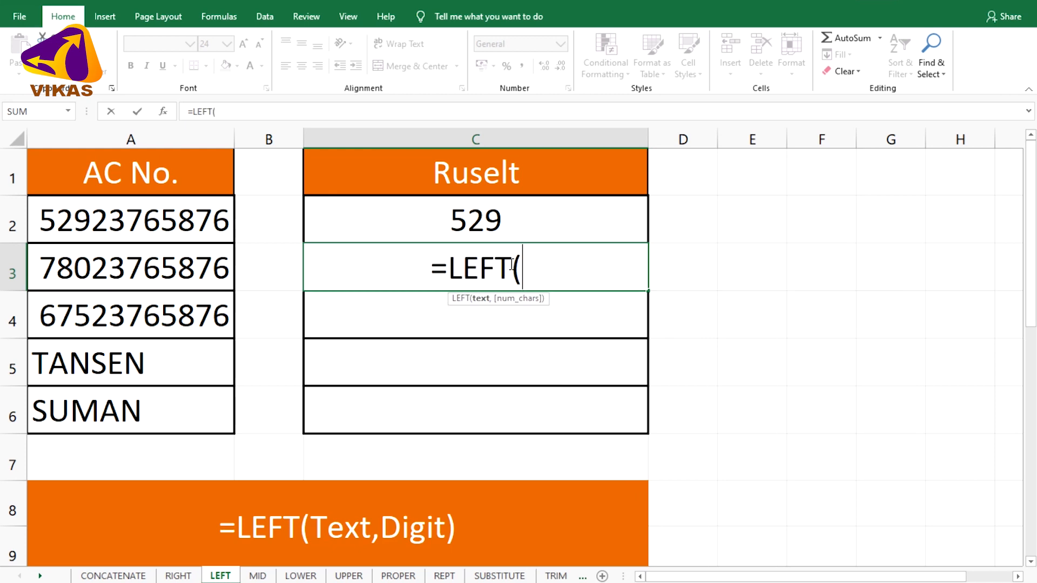
{"action": "left_click", "coordinate": [184, 269]}
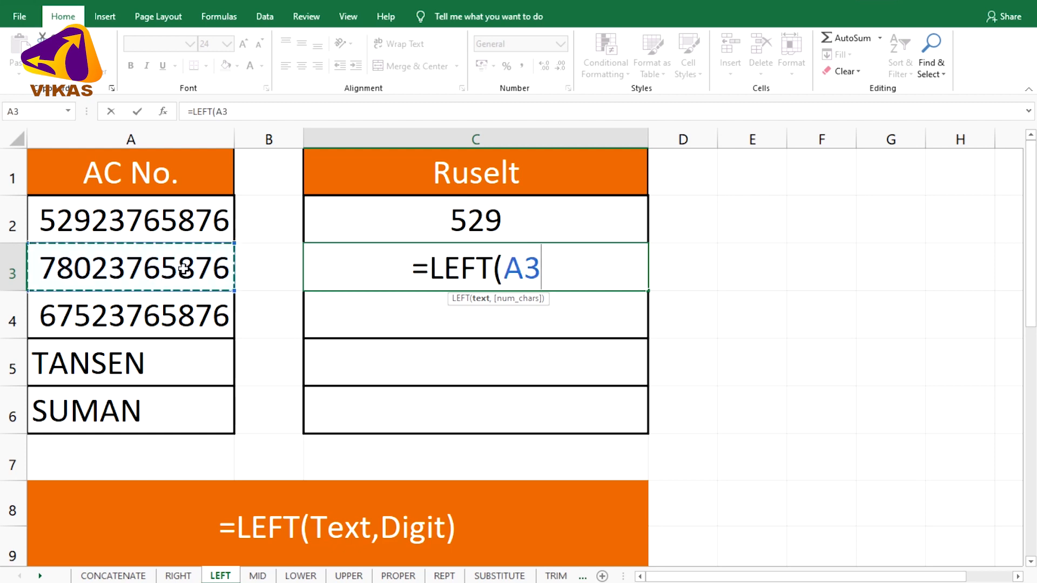
{"action": "type", "text": ","}
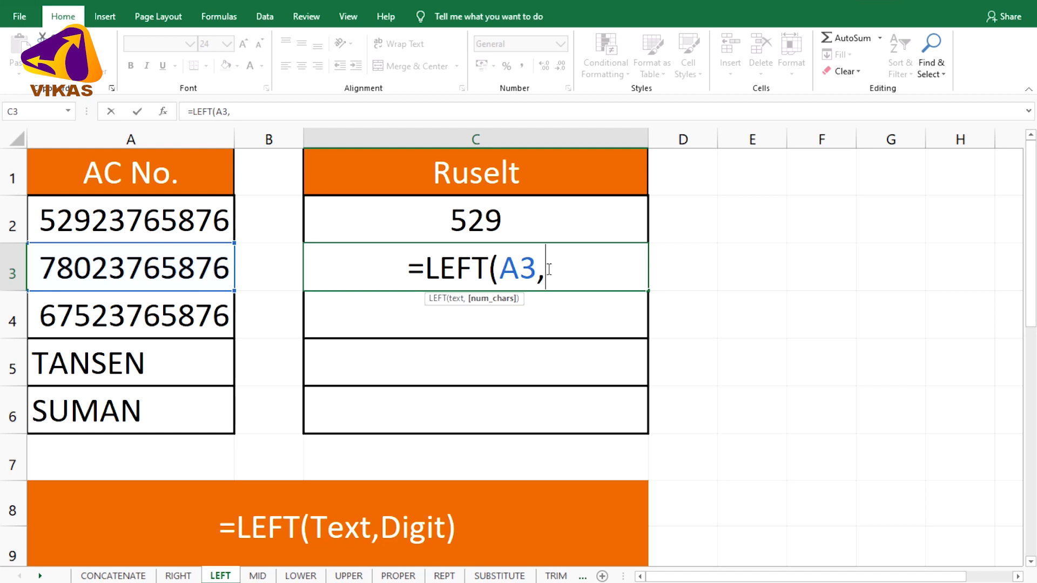
{"action": "type", "text": "4"}
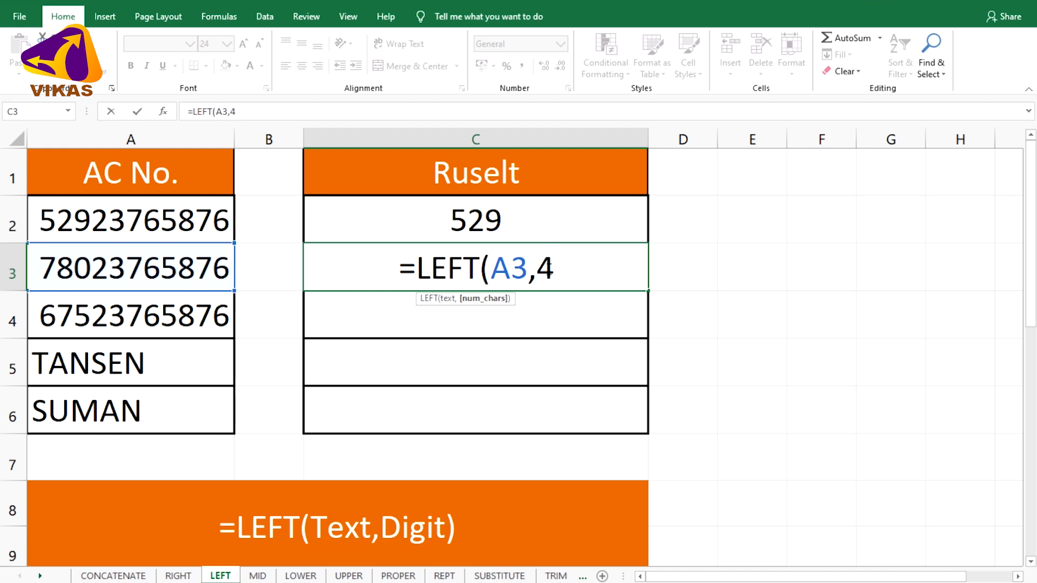
{"action": "type", "text": ")"}
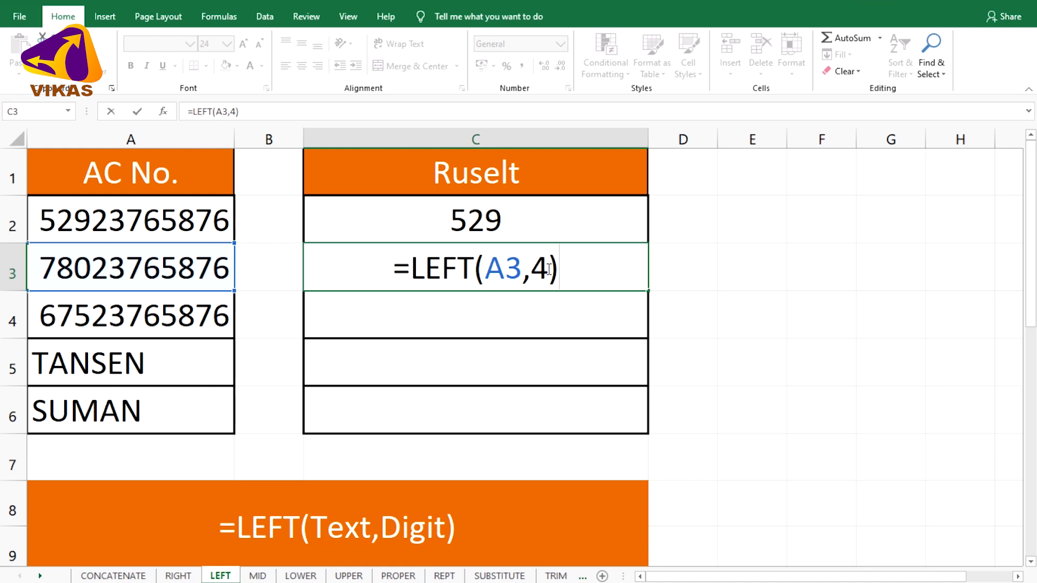
{"action": "key", "text": "Return"}
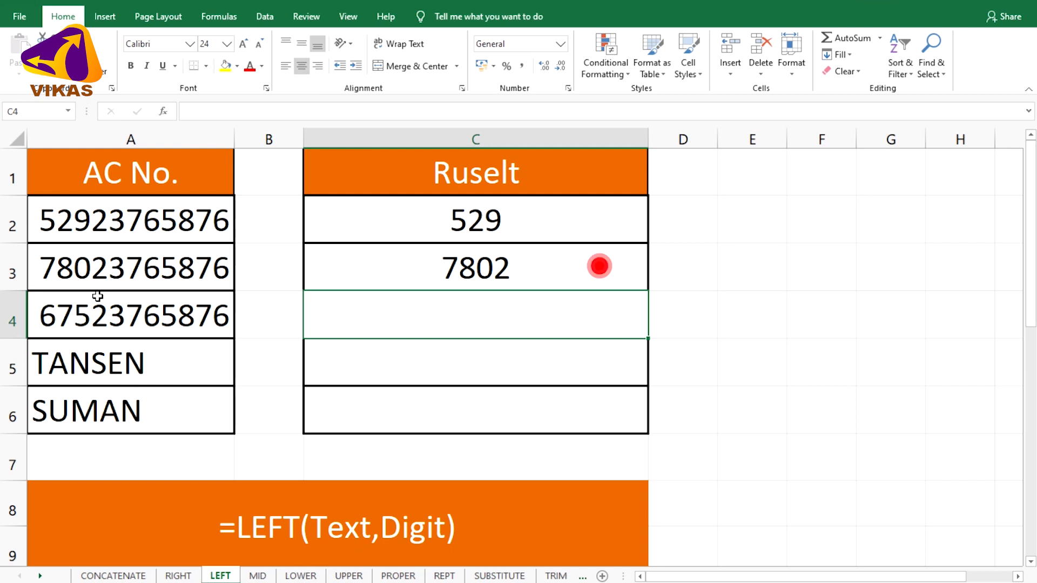
{"action": "left_click", "coordinate": [599, 266]}
{"action": "mouse_move", "coordinate": [651, 287]}
{"action": "left_mouse_down"}
{"action": "mouse_move", "coordinate": [658, 343]}
{"action": "mouse_move", "coordinate": [644, 431]}
{"action": "left_mouse_up"}
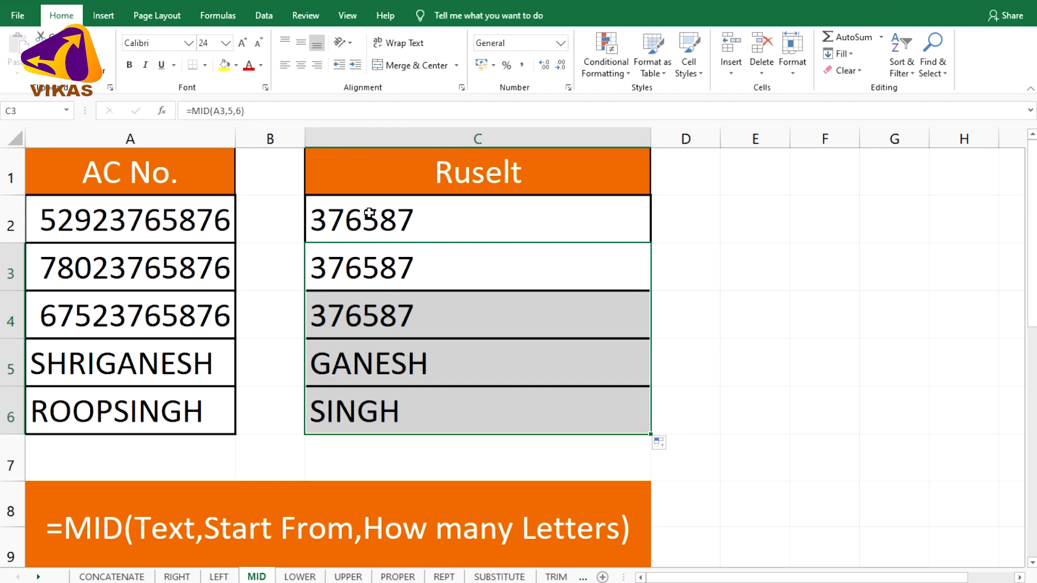
Clear the existing MID results from cells C3 through C6 on the MID sheet
{"action": "left_click", "coordinate": [397, 265]}
{"action": "left_click_drag", "start_coordinate": [388, 299], "coordinate": [421, 393]}
{"action": "key", "text": "Delete"}
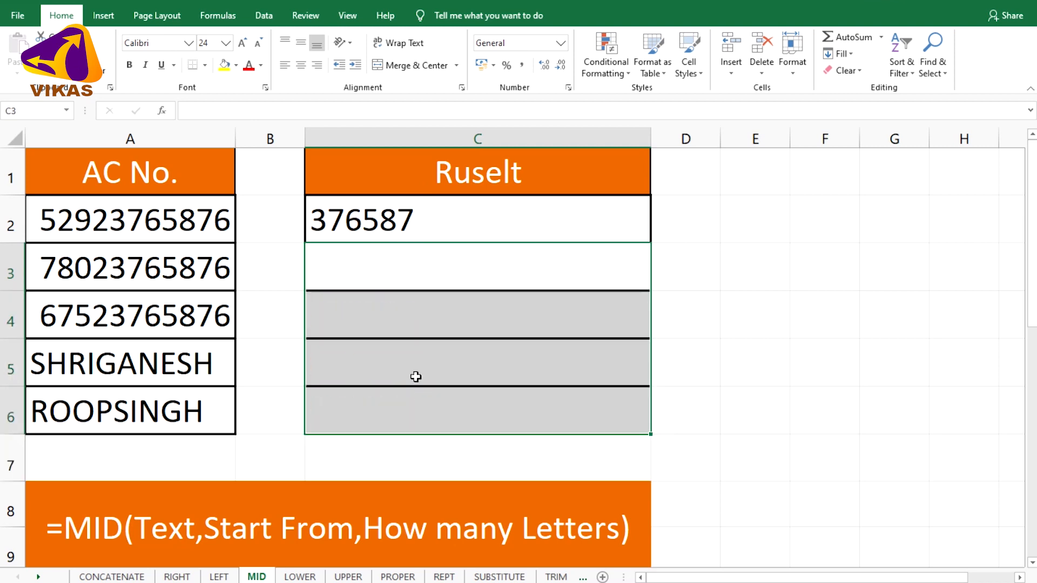
Enter =MID(A3,5,6) in cell C3 to extract six characters from the fifth position, and fill it down through C6
{"action": "double_click", "coordinate": [330, 270]}
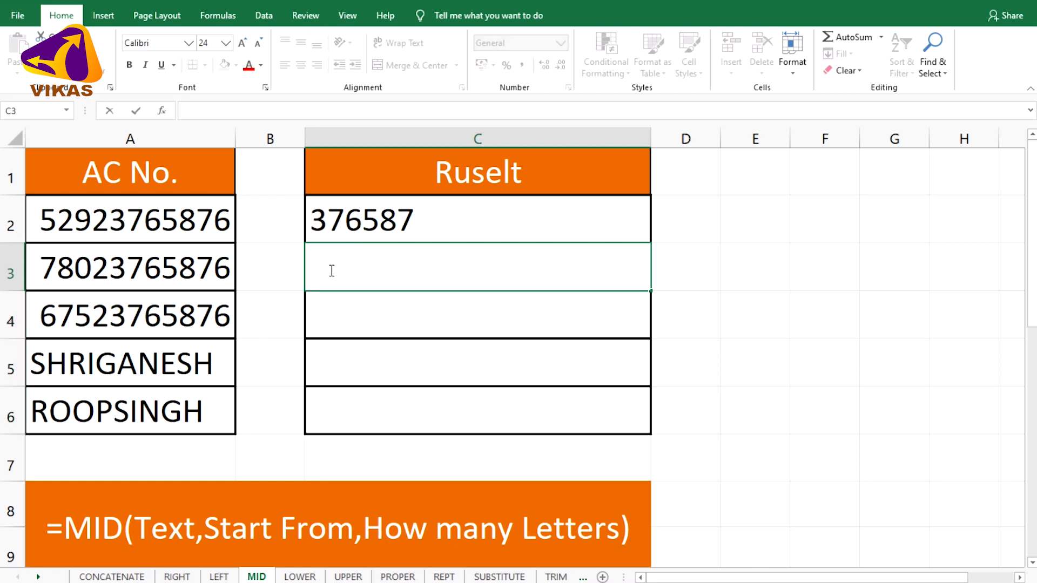
{"action": "type", "text": "="}
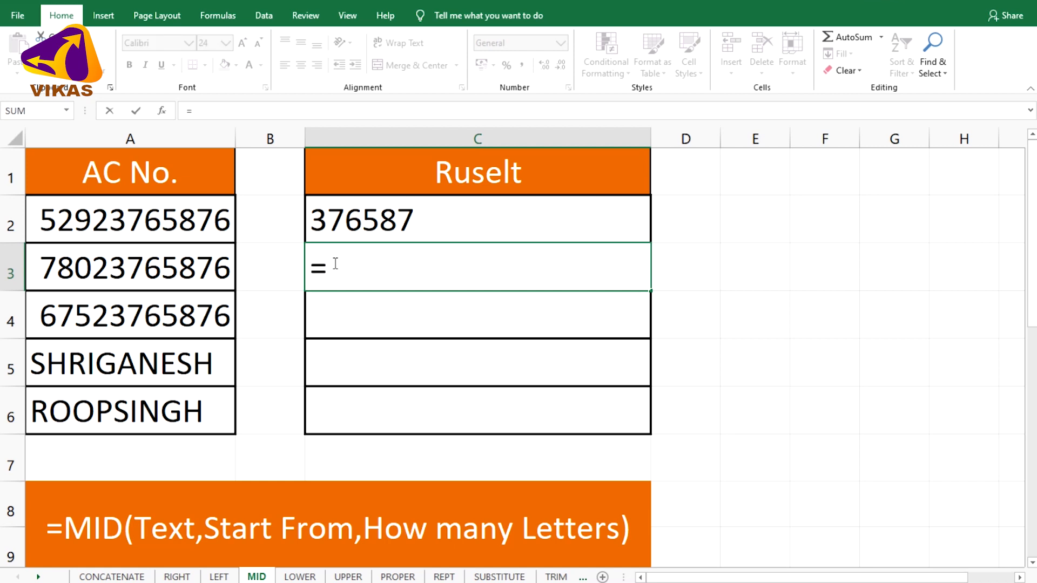
{"action": "type", "text": "MID"}
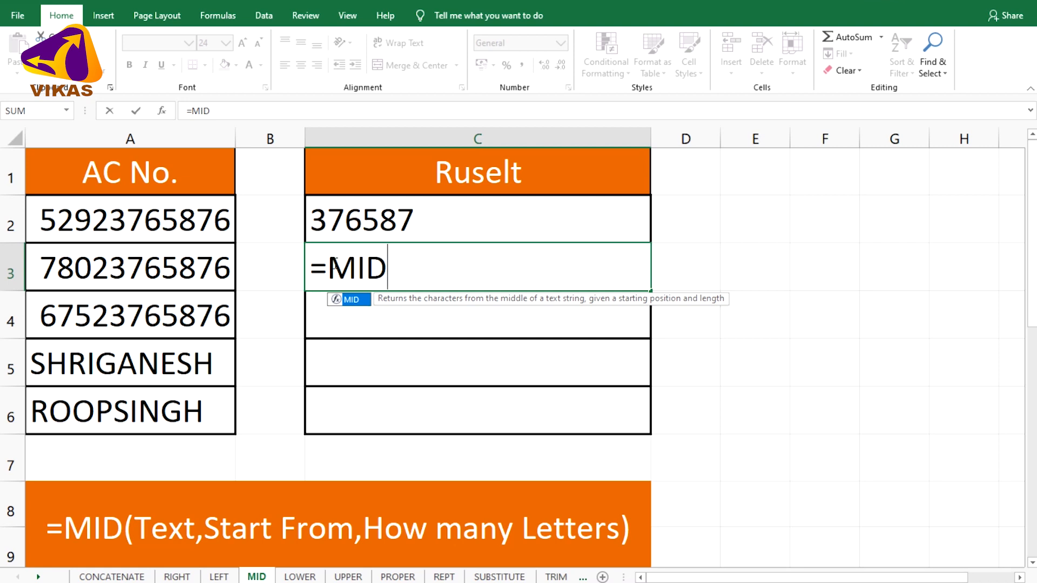
{"action": "type", "text": "("}
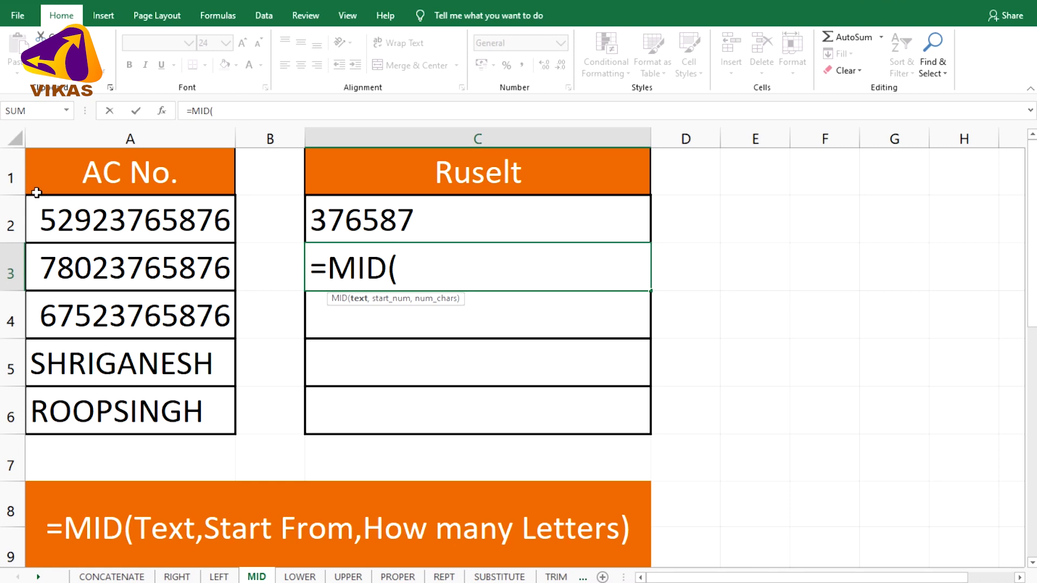
{"action": "left_click", "coordinate": [142, 270]}
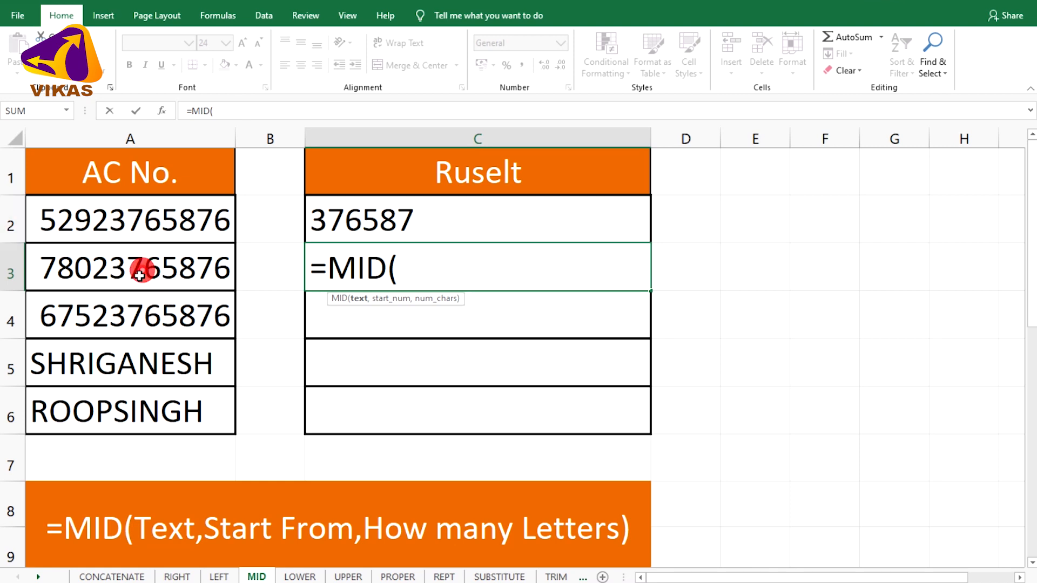
{"action": "left_click", "coordinate": [142, 270]}
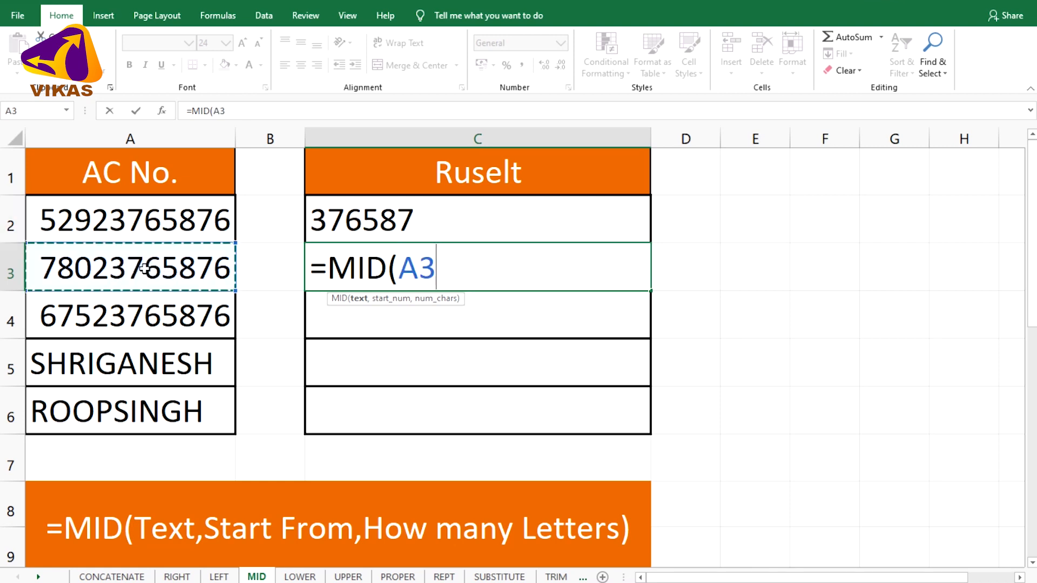
{"action": "type", "text": ","}
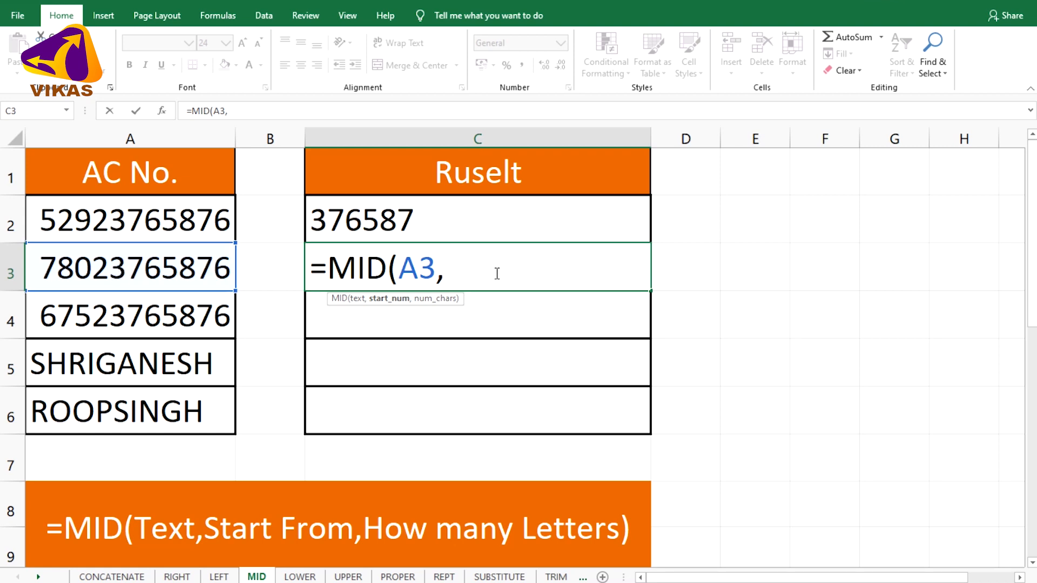
{"action": "type", "text": "5"}
{"action": "type", "text": ","}
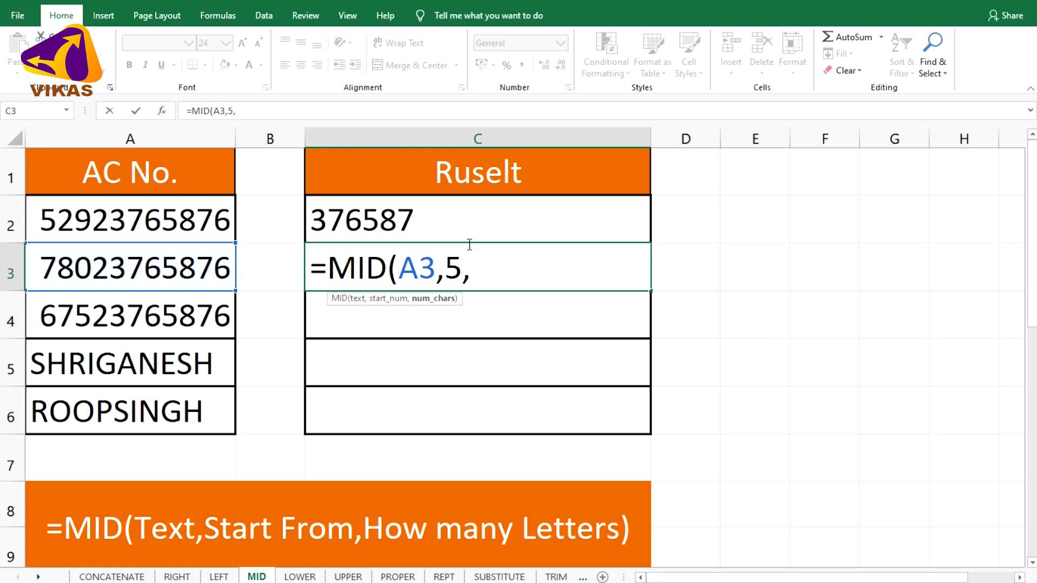
{"action": "type", "text": "6)"}
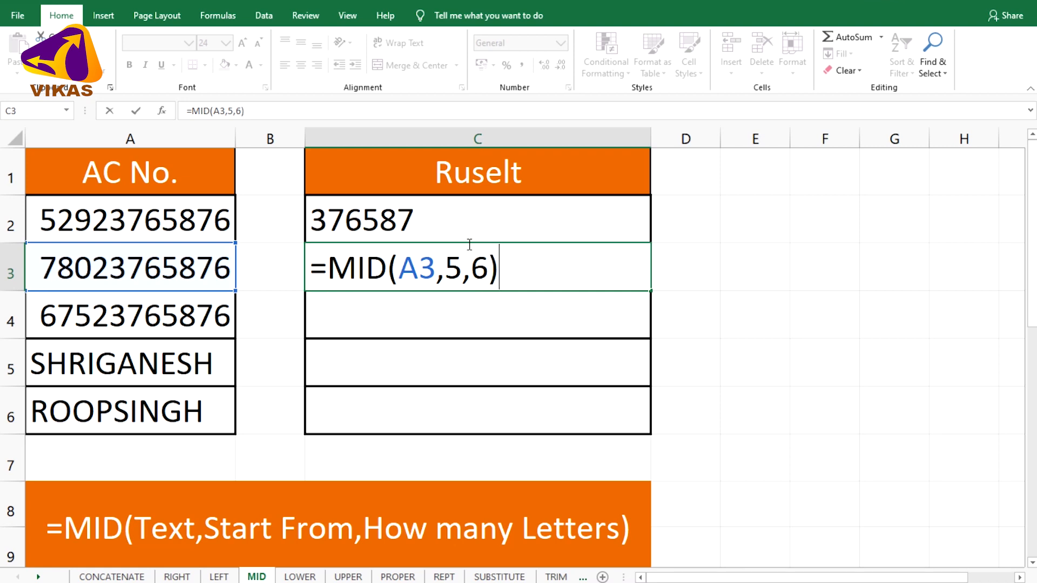
{"action": "key", "text": "ctrl+Return"}
{"action": "key", "text": "Down"}
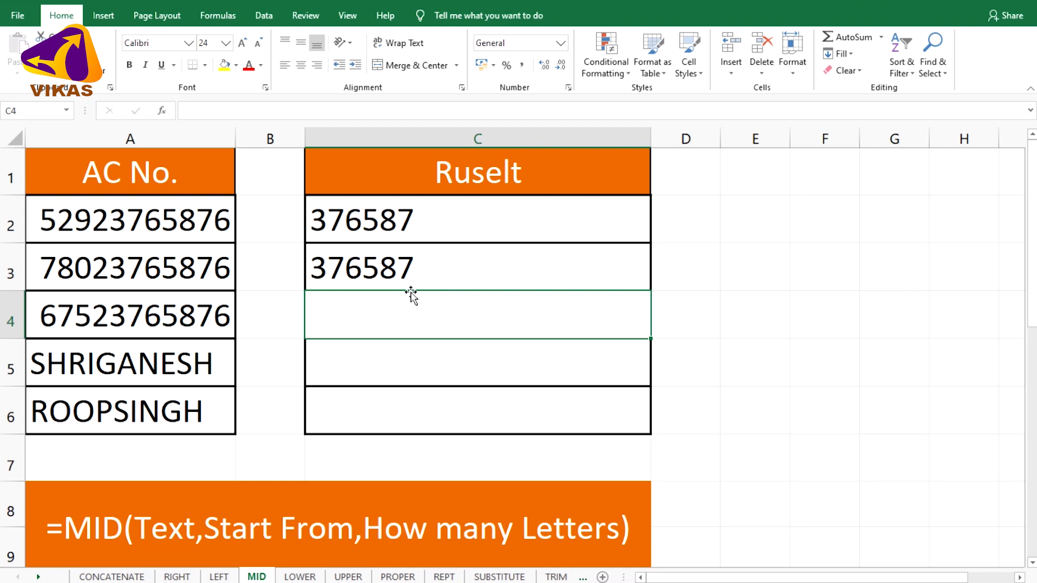
{"action": "left_click", "coordinate": [625, 263]}
{"action": "mouse_move", "coordinate": [651, 290]}
{"action": "left_mouse_down"}
{"action": "mouse_move", "coordinate": [659, 338]}
{"action": "mouse_move", "coordinate": [647, 433]}
{"action": "left_mouse_up"}
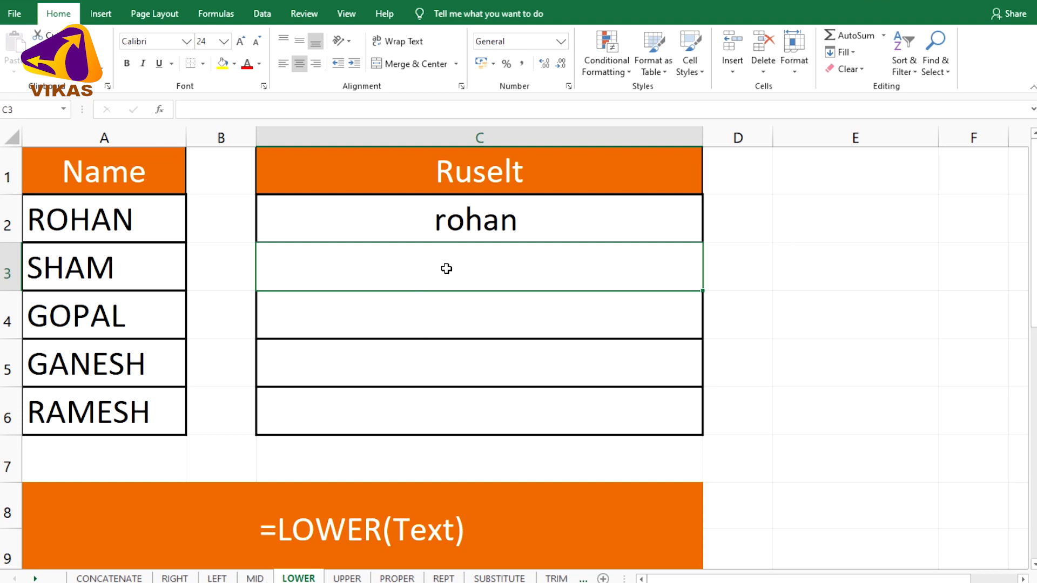
Enter the formula =LOWER(A3) in cell C3 of the LOWER sheet and fill it down through C6
{"action": "double_click", "coordinate": [463, 266]}
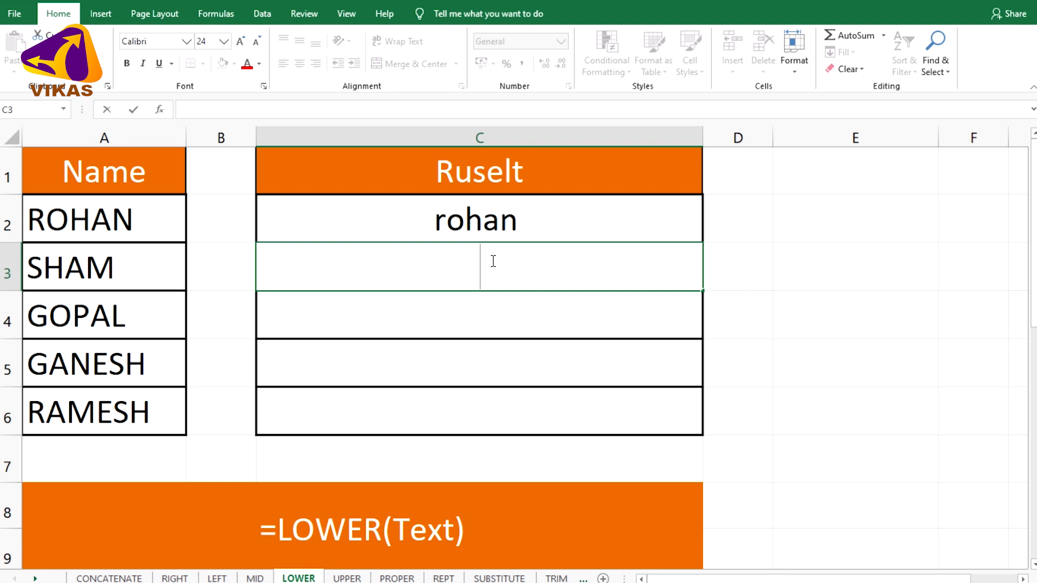
{"action": "type", "text": "="}
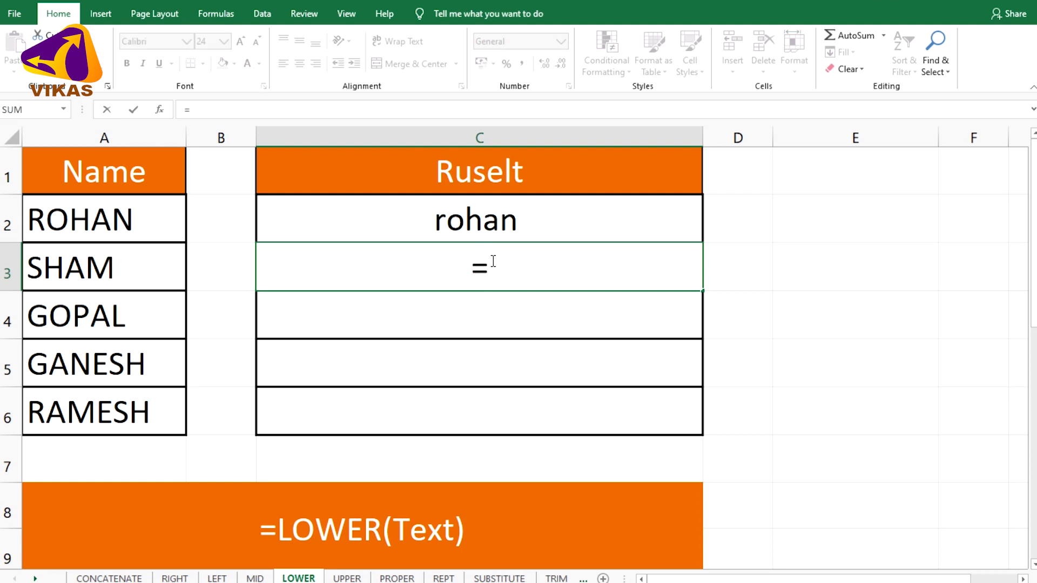
{"action": "type", "text": "L"}
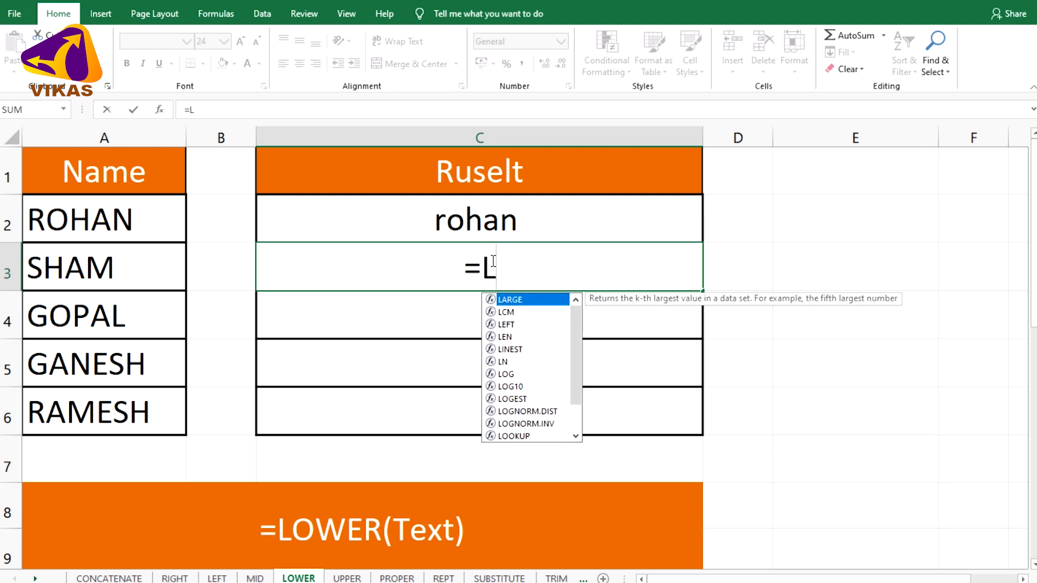
{"action": "type", "text": "OWER"}
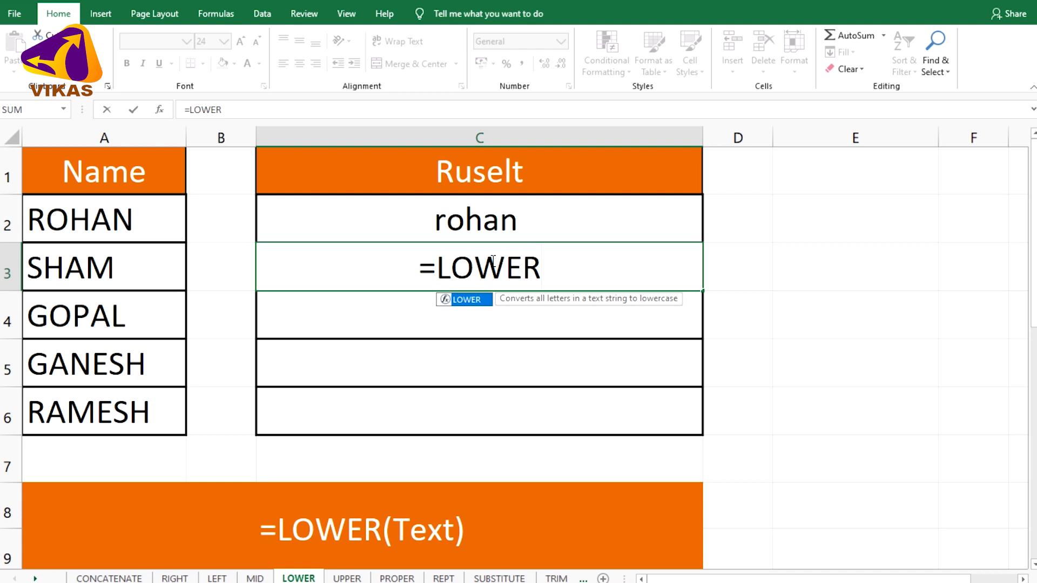
{"action": "type", "text": "("}
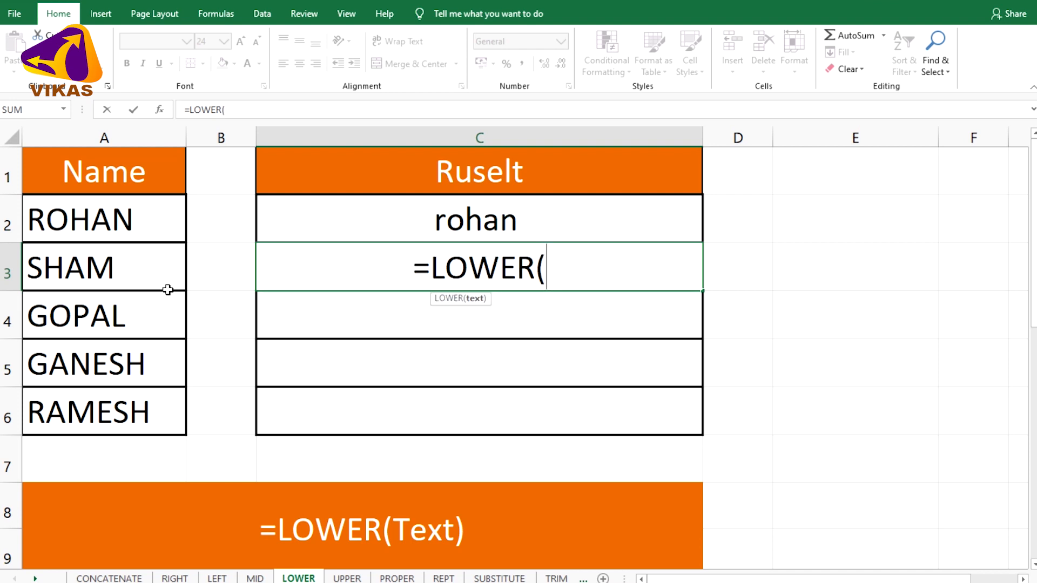
{"action": "left_click", "coordinate": [109, 266]}
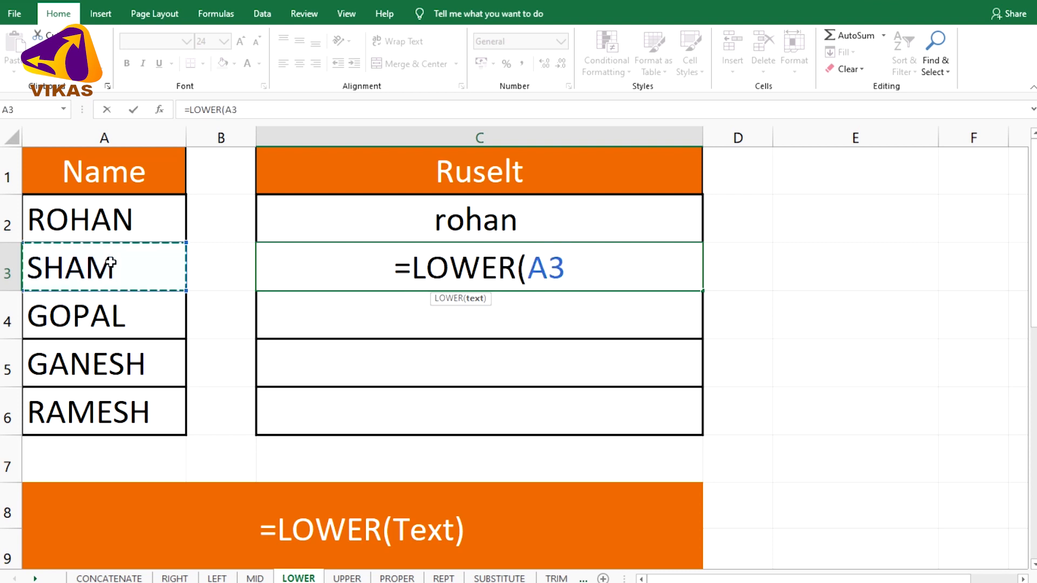
{"action": "type", "text": ")"}
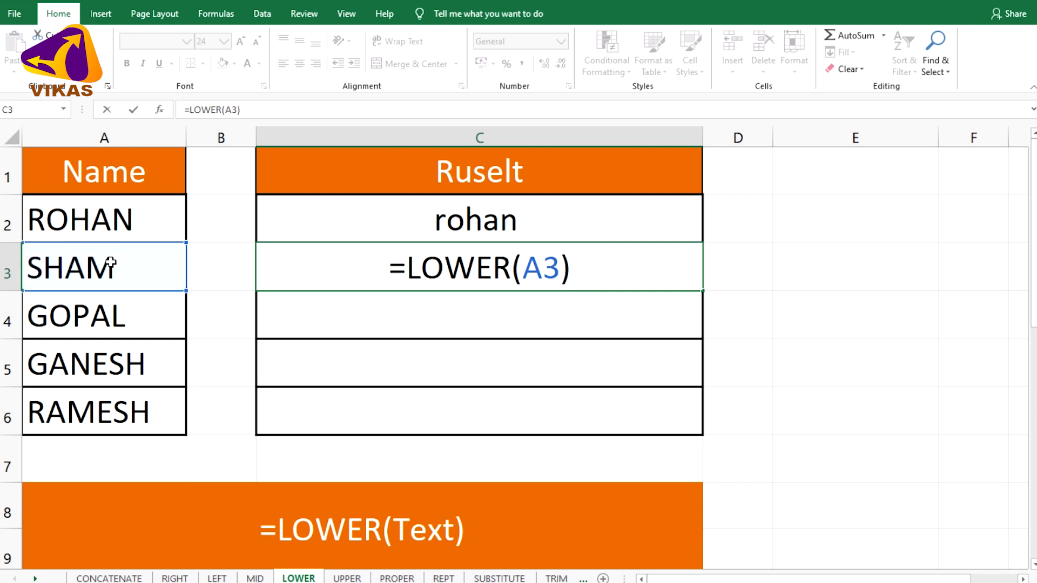
{"action": "key", "text": "Return"}
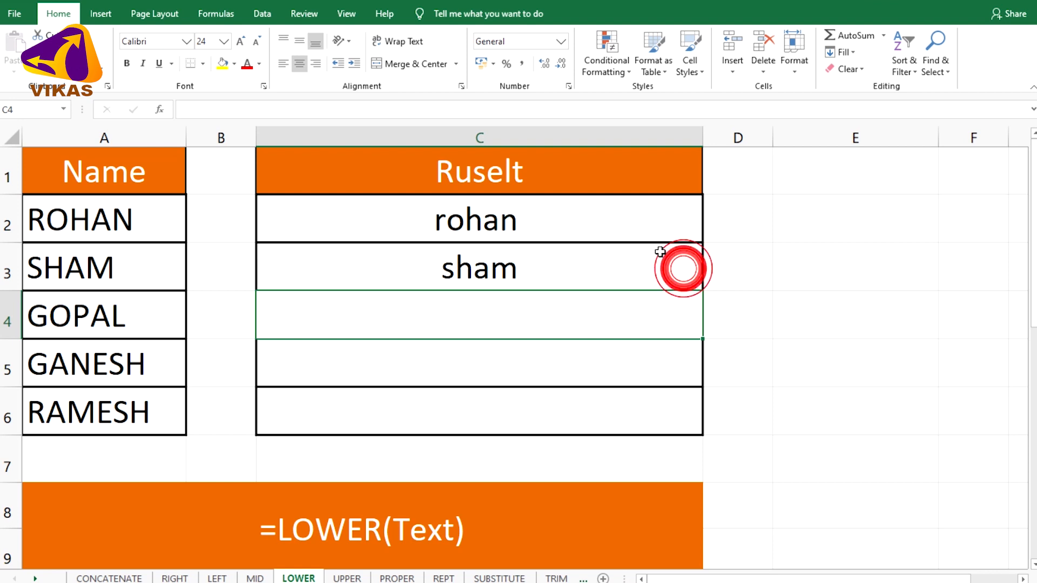
{"action": "left_click", "coordinate": [681, 269]}
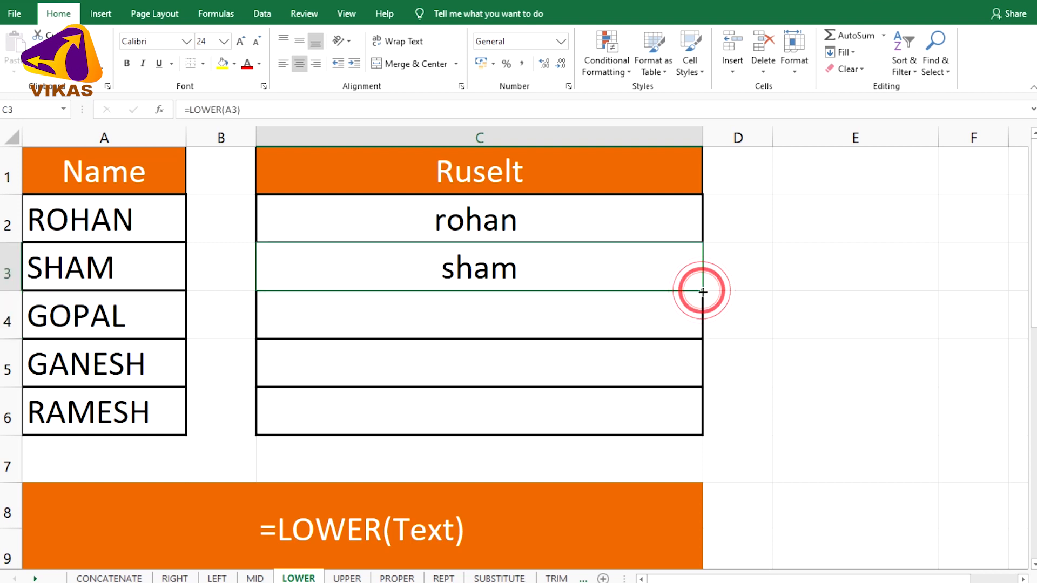
{"action": "left_click_drag", "start_coordinate": [702, 291], "coordinate": [701, 438]}
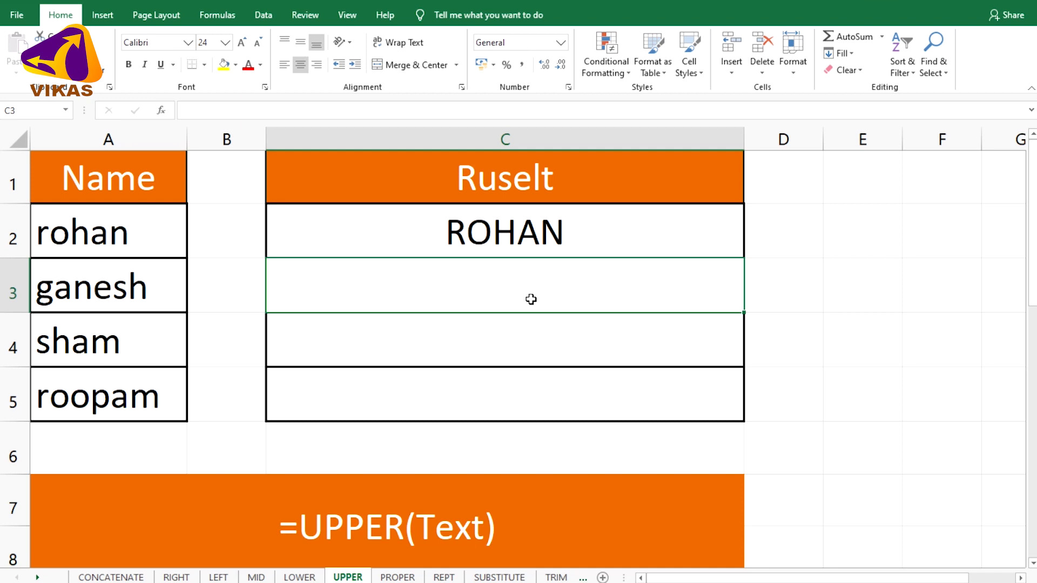
Enter the formula =UPPER(A3) in cell C3 of the UPPER sheet and fill it down through C5
{"action": "double_click", "coordinate": [503, 285]}
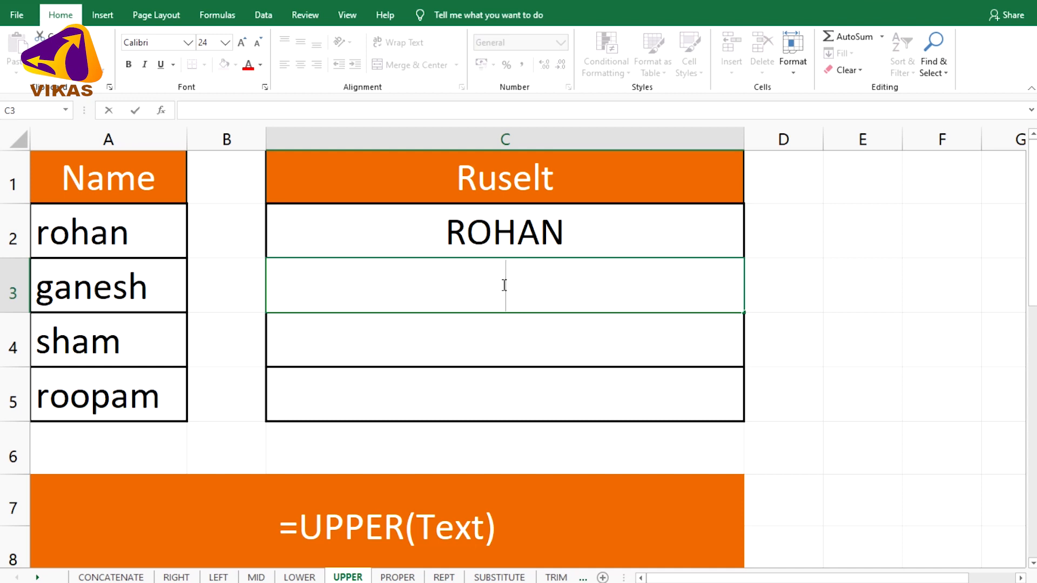
{"action": "type", "text": "="}
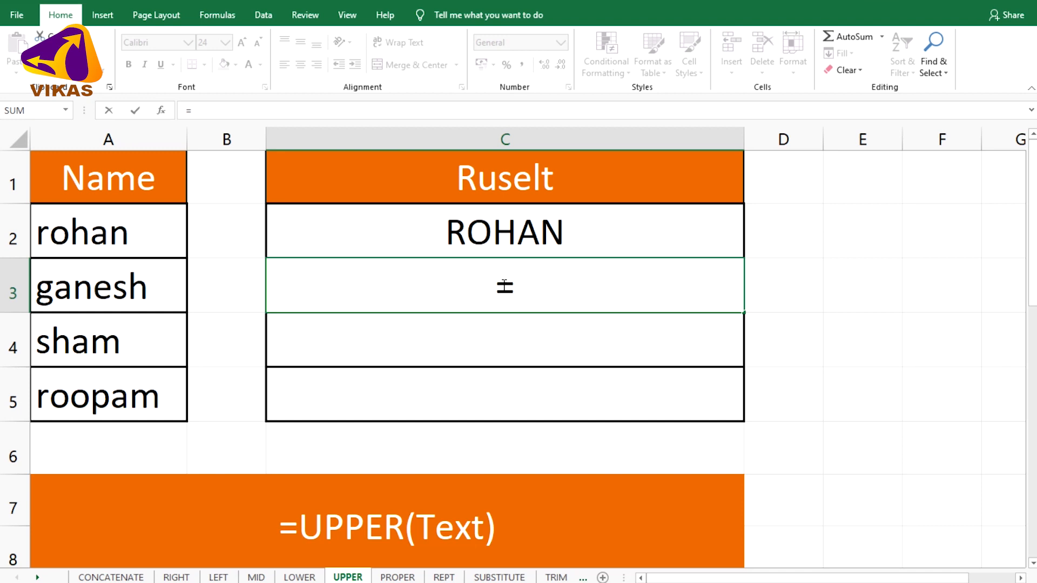
{"action": "type", "text": "U"}
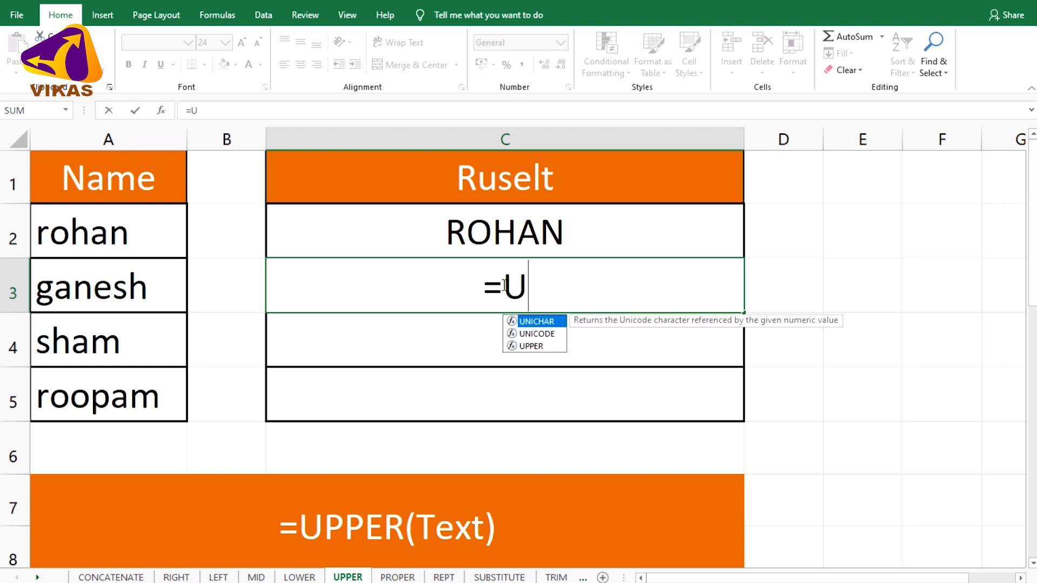
{"action": "type", "text": "PPER"}
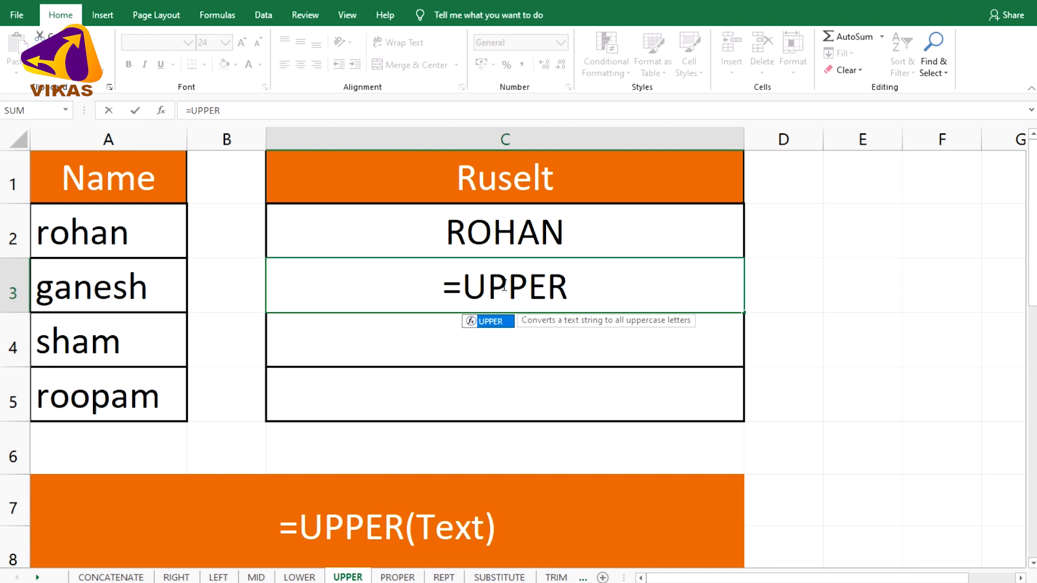
{"action": "type", "text": "("}
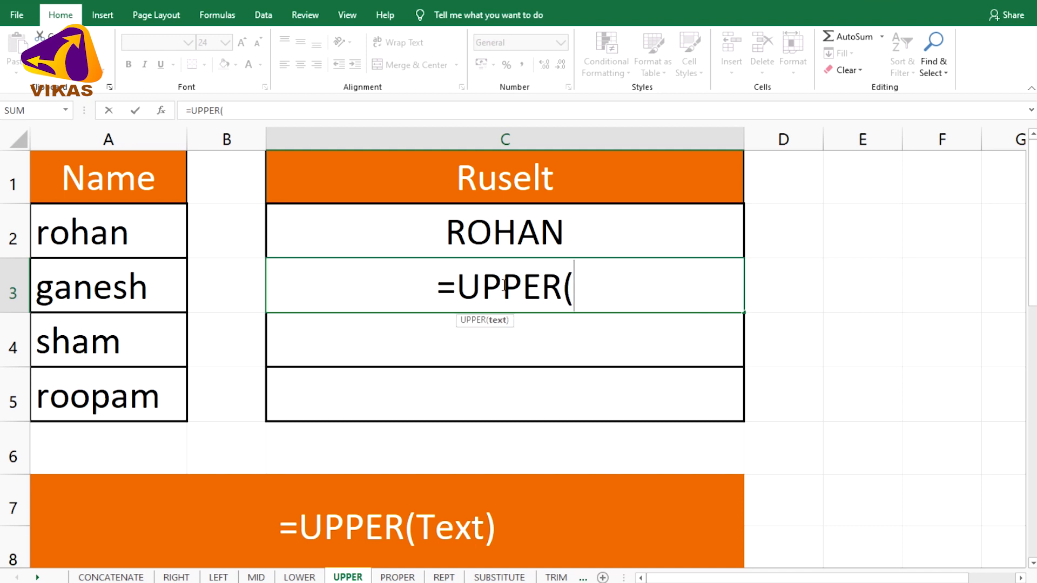
{"action": "left_click", "coordinate": [143, 291]}
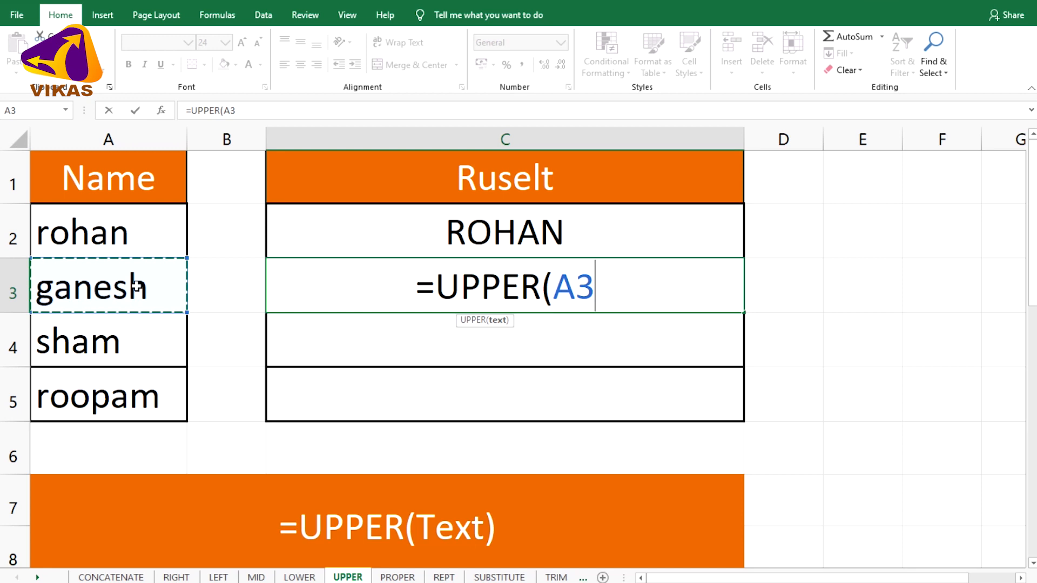
{"action": "type", "text": ")"}
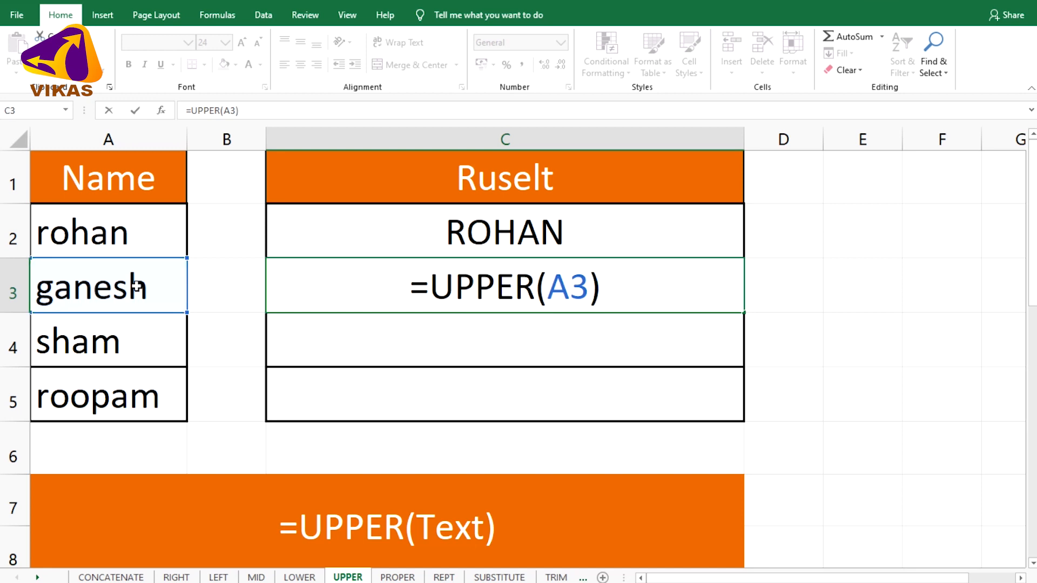
{"action": "key", "text": "ctrl+Return"}
{"action": "key", "text": "Down"}
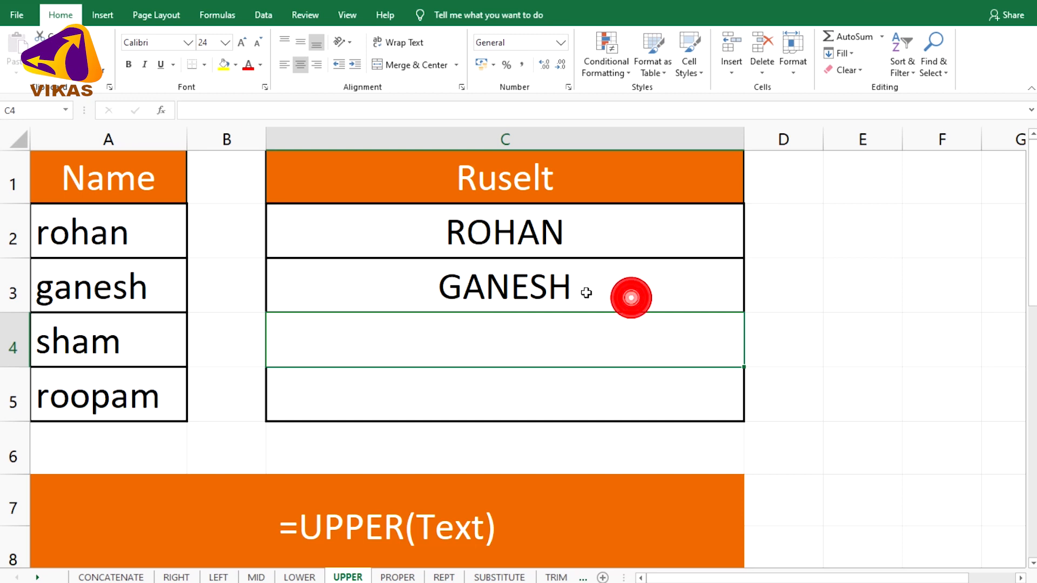
{"action": "left_click", "coordinate": [629, 296]}
{"action": "left_click_drag", "start_coordinate": [743, 312], "coordinate": [744, 419]}
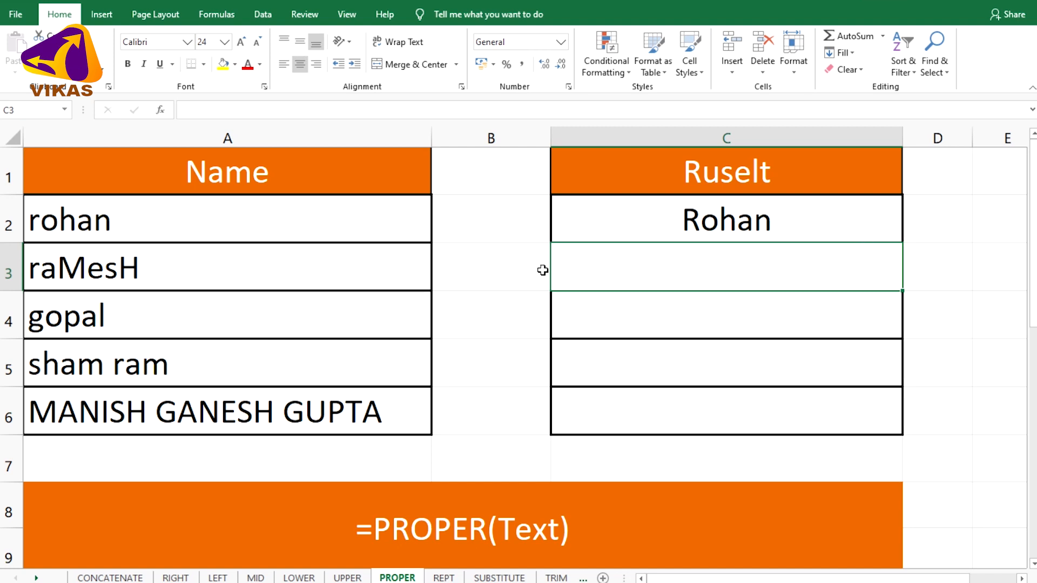
Enter the formula =PROPER(A3) in cell C3 of the PROPER sheet and fill it down through C6
{"action": "double_click", "coordinate": [754, 261]}
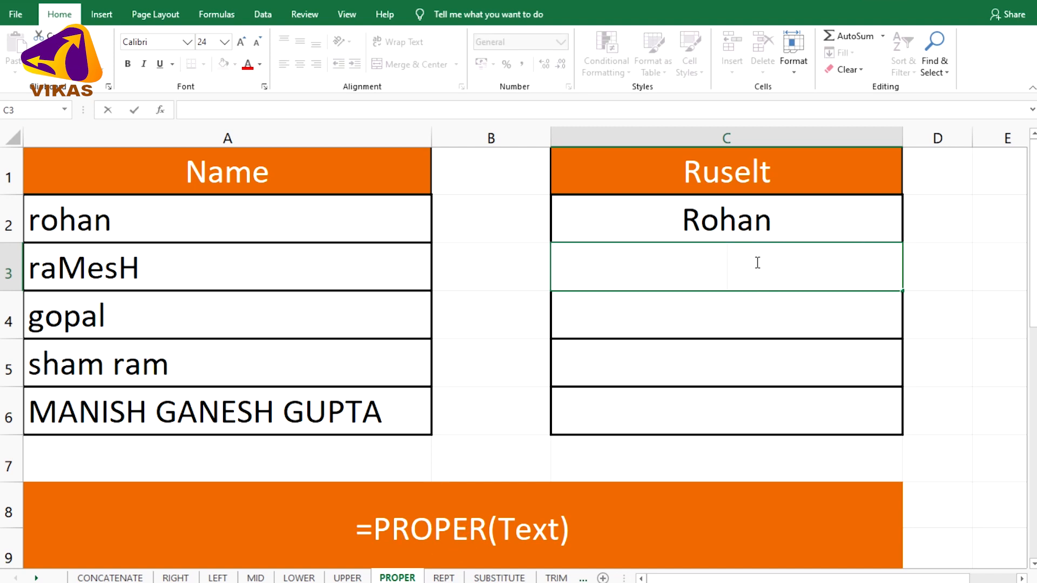
{"action": "type", "text": "="}
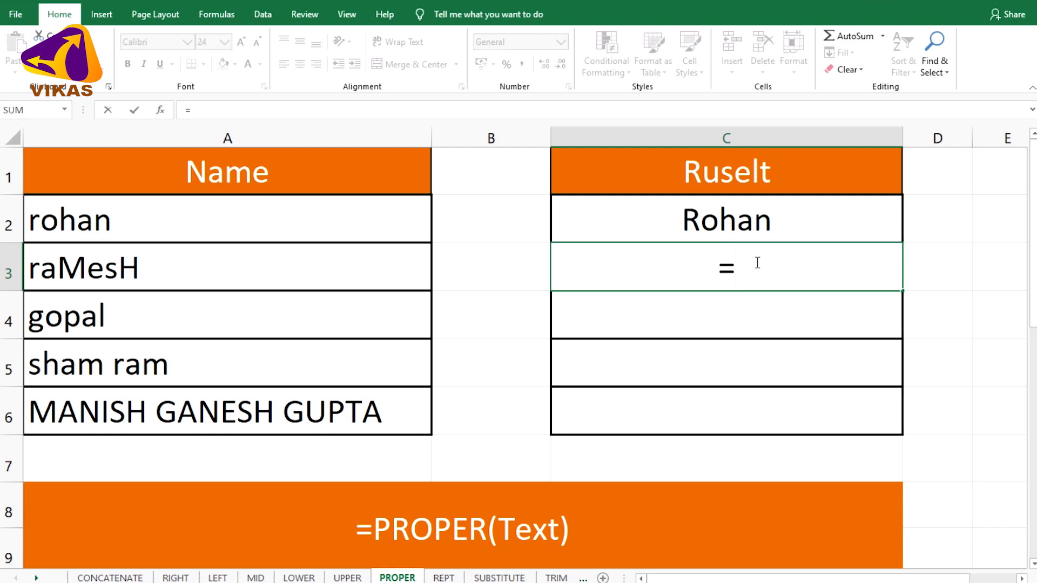
{"action": "type", "text": "P"}
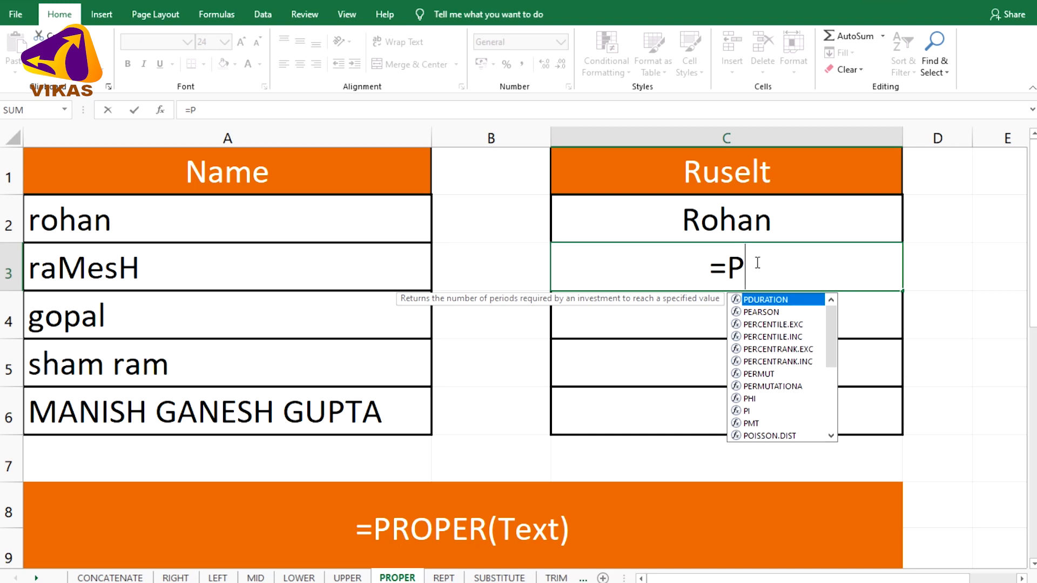
{"action": "type", "text": "R"}
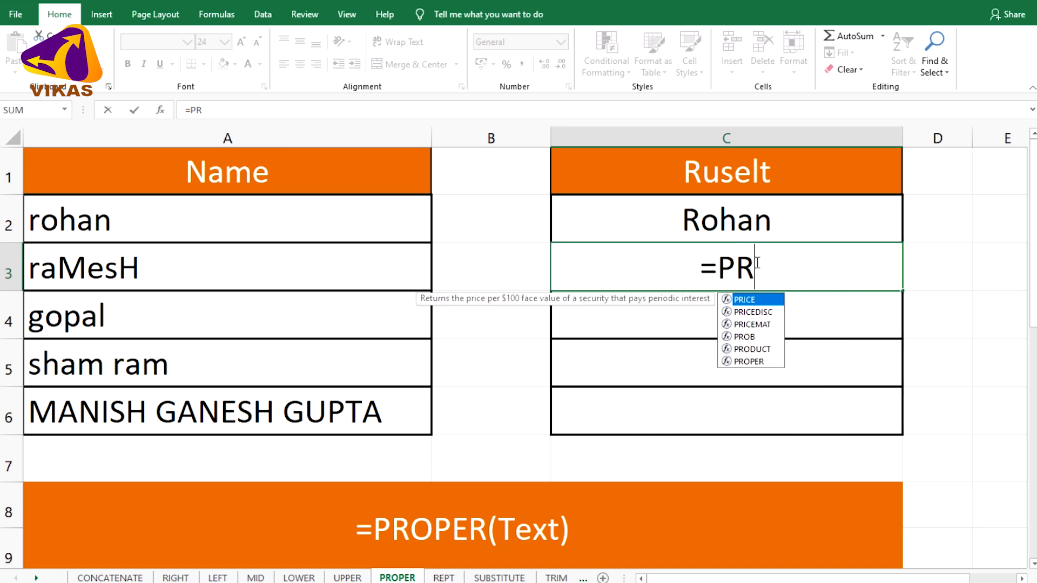
{"action": "type", "text": "OPER"}
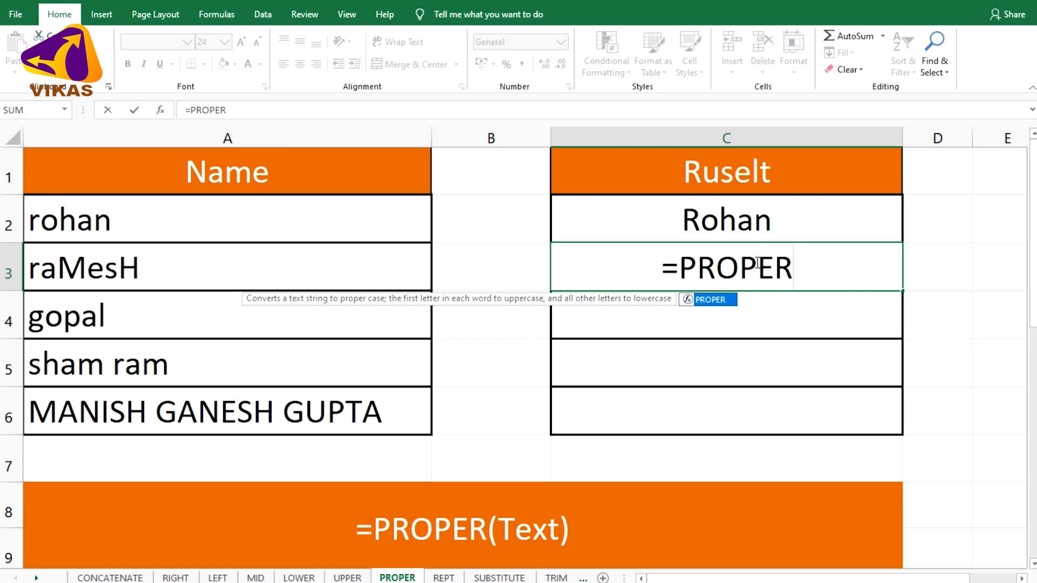
{"action": "type", "text": "("}
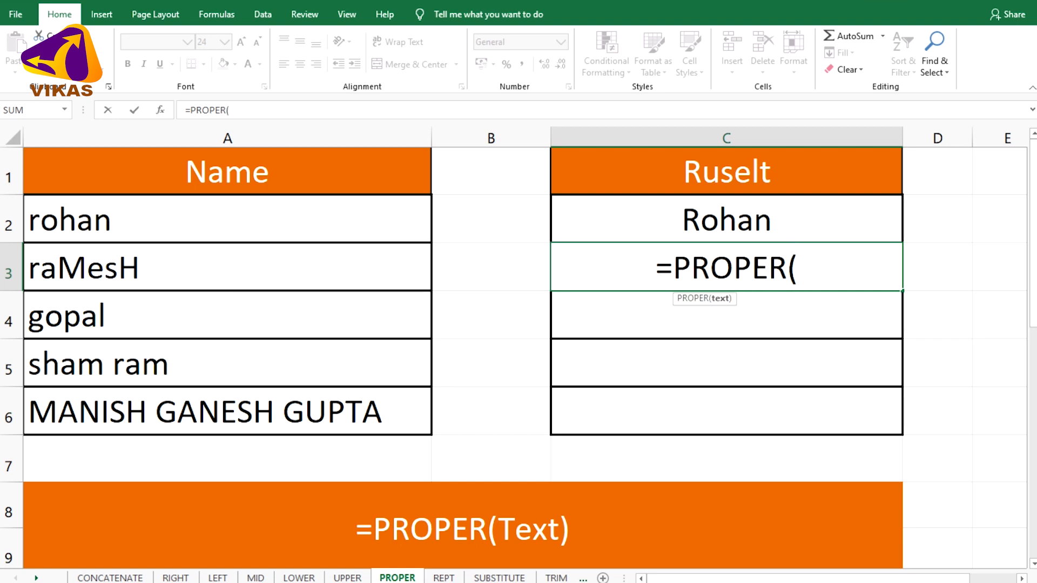
{"action": "left_click", "coordinate": [146, 268]}
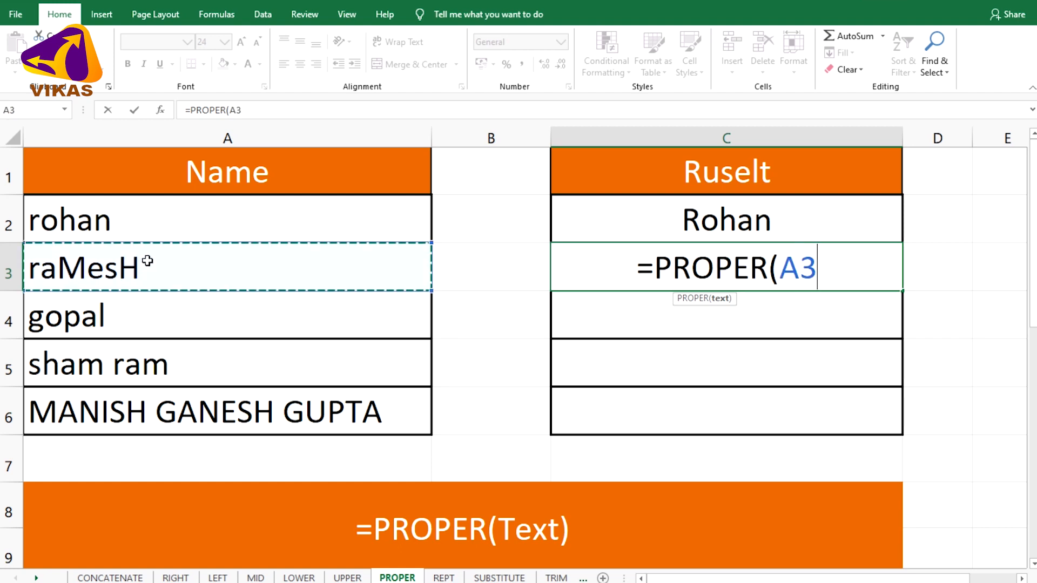
{"action": "type", "text": ")"}
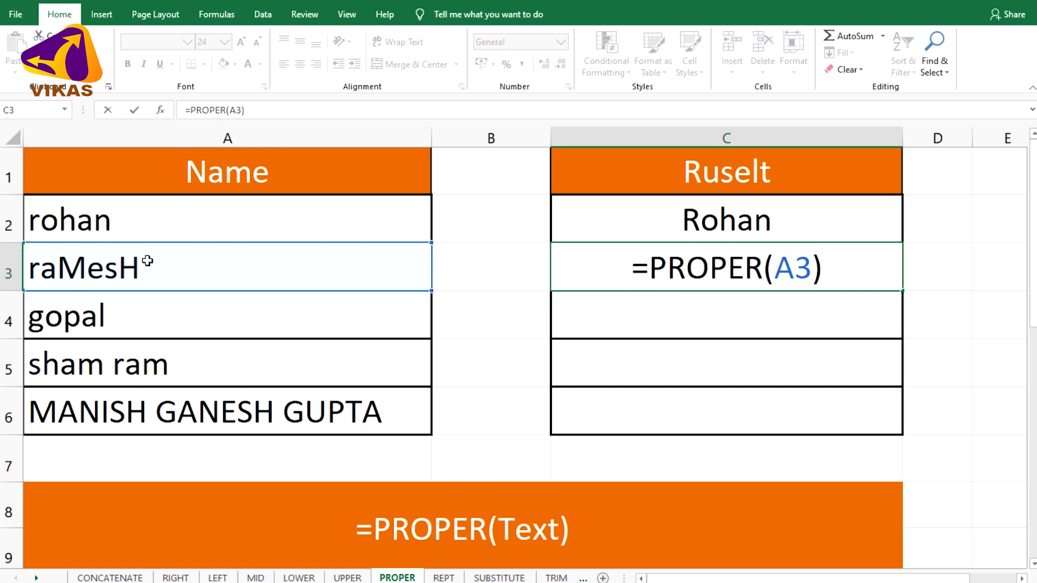
{"action": "key", "text": "Return"}
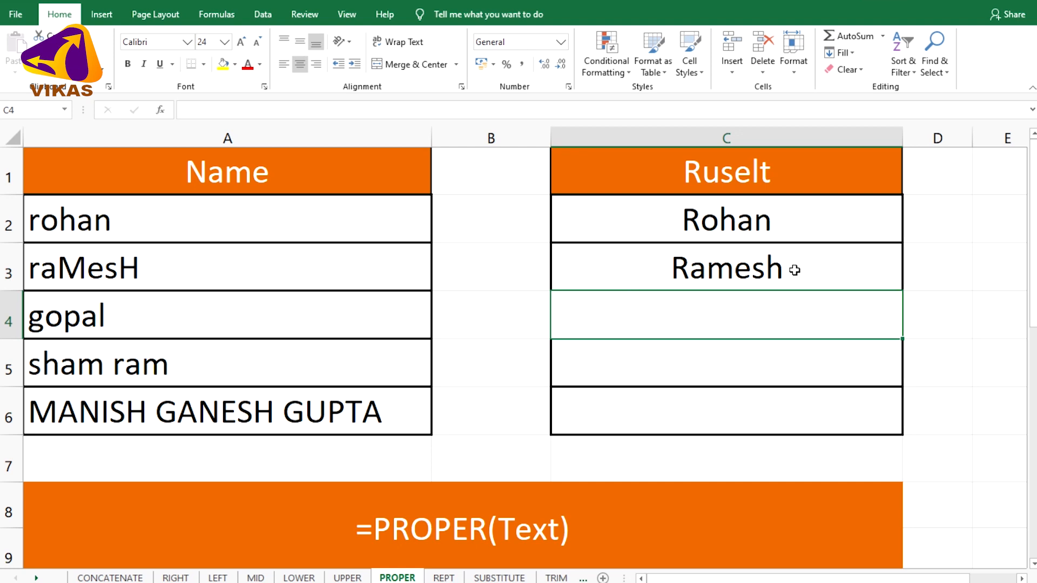
{"action": "left_click", "coordinate": [868, 270]}
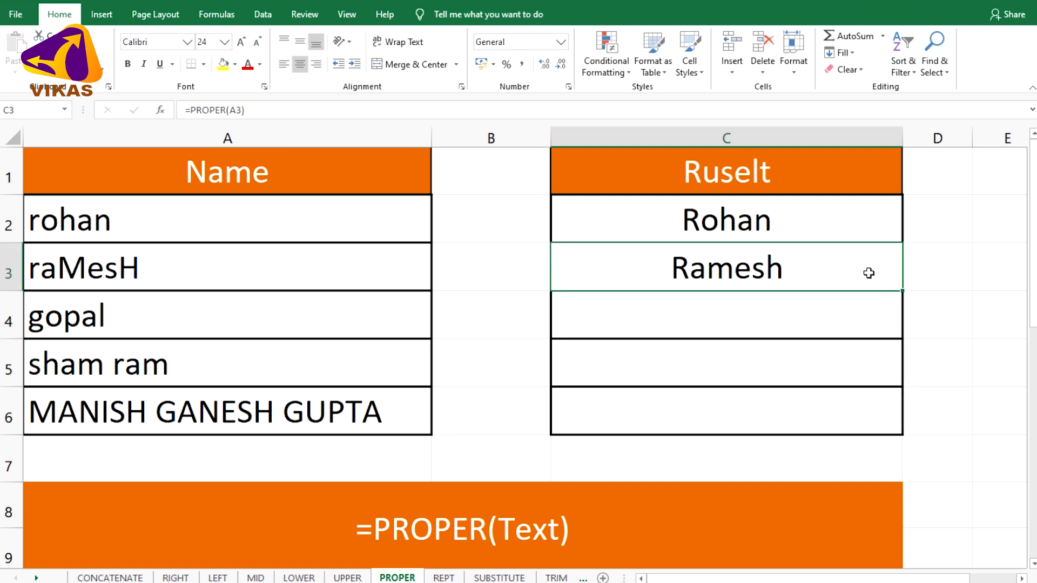
{"action": "left_click_drag", "start_coordinate": [899, 289], "coordinate": [907, 439]}
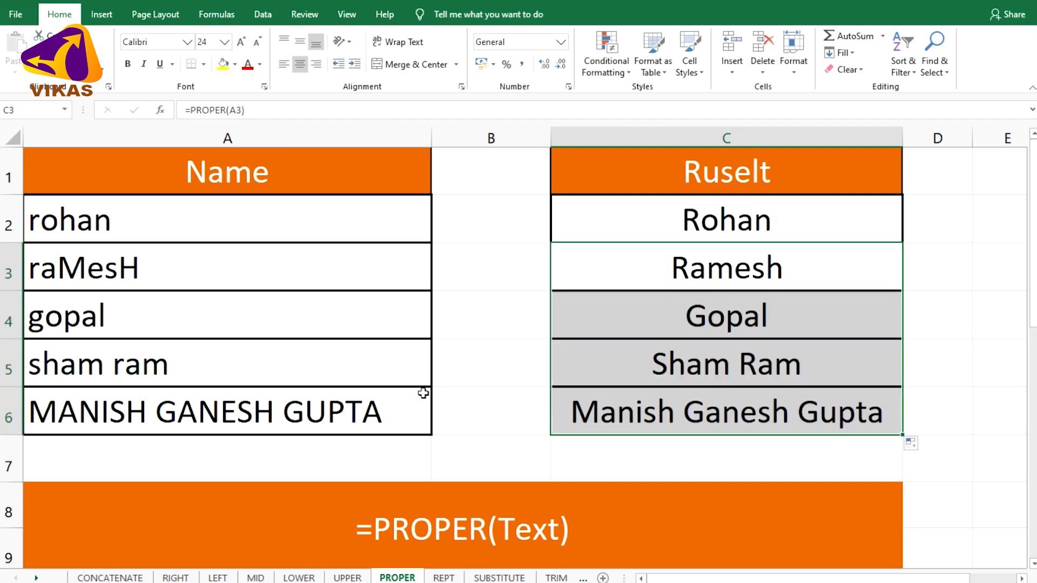